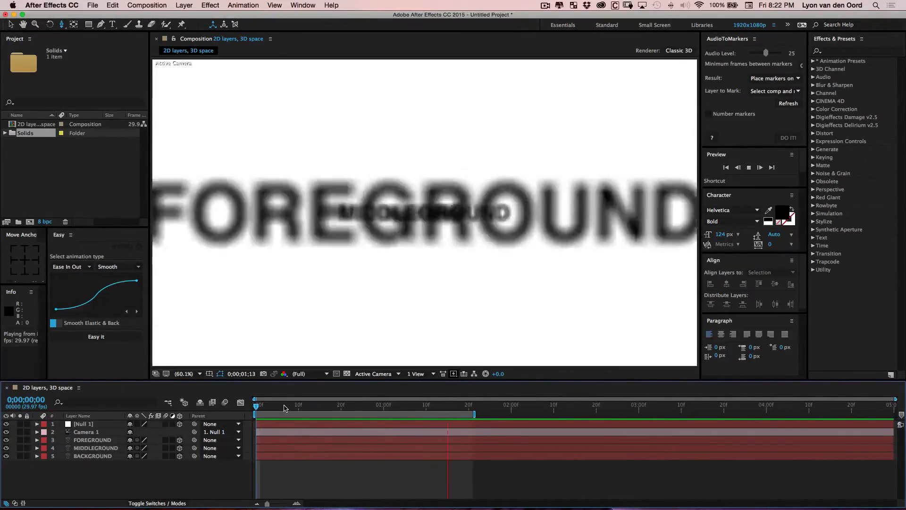
# Play and scrub through the existing composition's animation to preview it
pyautogui.press('space')
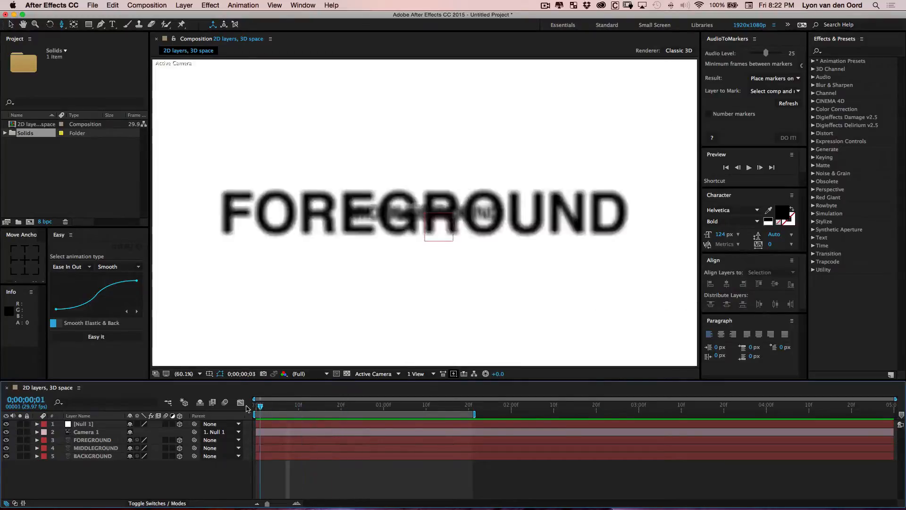
pyautogui.moveTo(255, 404); pyautogui.dragTo(290, 413)
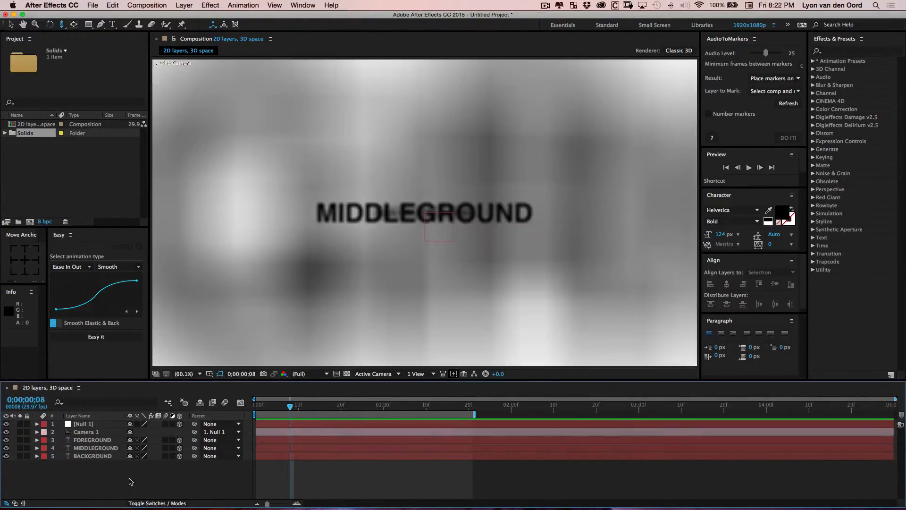
# Select all layers in the composition and delete them
pyautogui.moveTo(131, 481); pyautogui.dragTo(68, 411)
pyautogui.press('BackSpace')
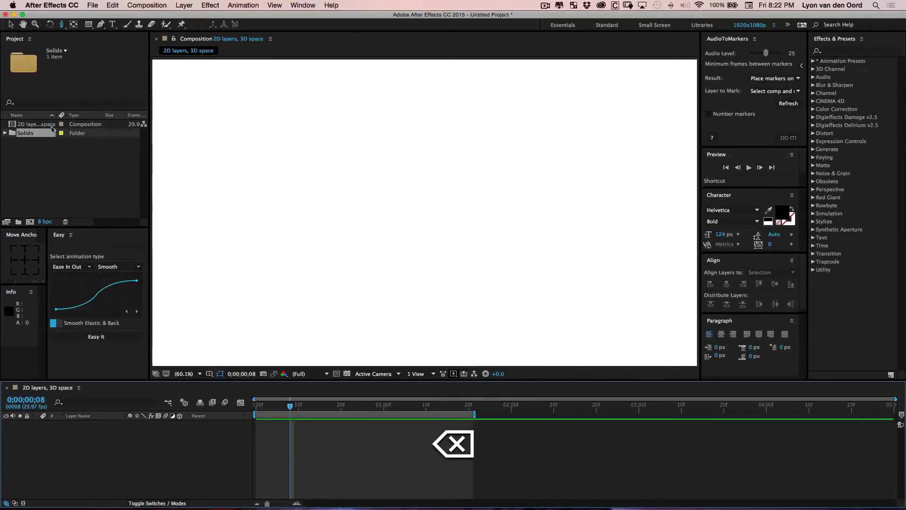
# Delete the Solids folder and the composition from the project
pyautogui.click(52, 130)
pyautogui.press('BackSpace')
pyautogui.press('Return')
pyautogui.click(52, 125)
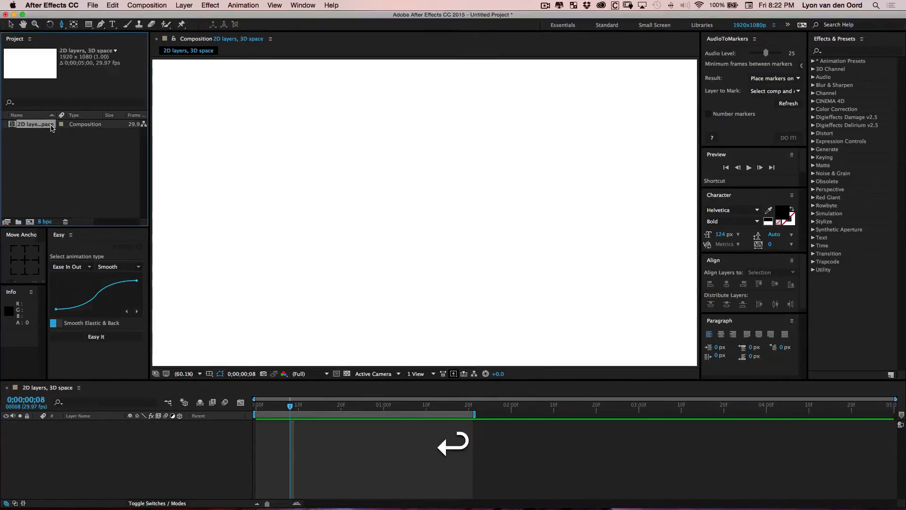
pyautogui.press('BackSpace')
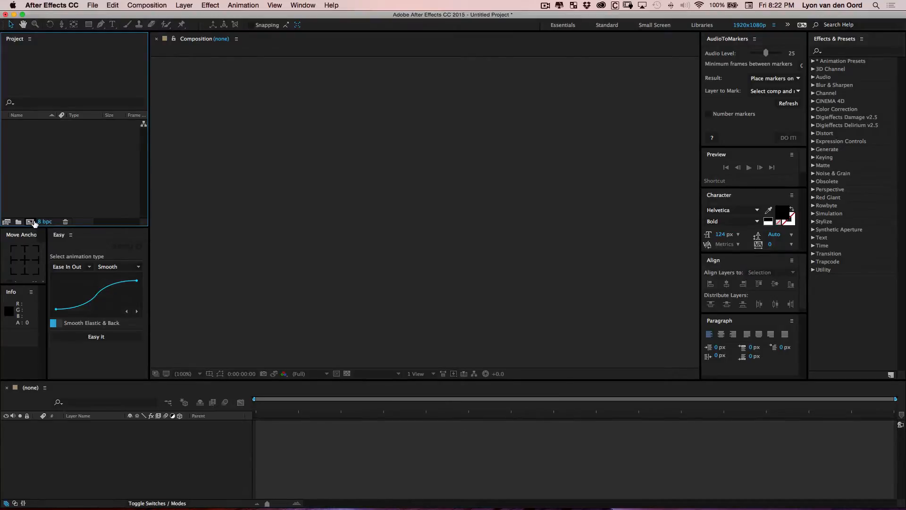
# Create a new HDTV 1080 29.97 composition named "2D layers, 3D space"
pyautogui.click(30, 221)
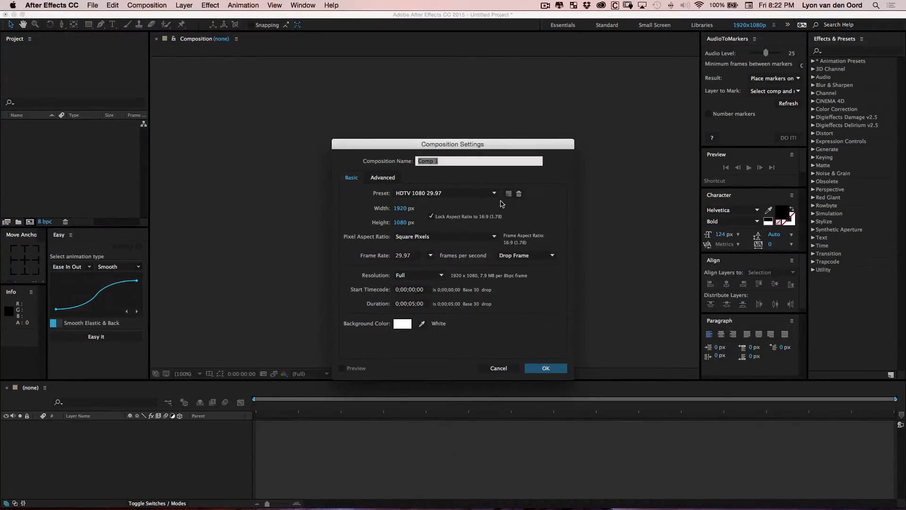
pyautogui.write('2D layers, 3')
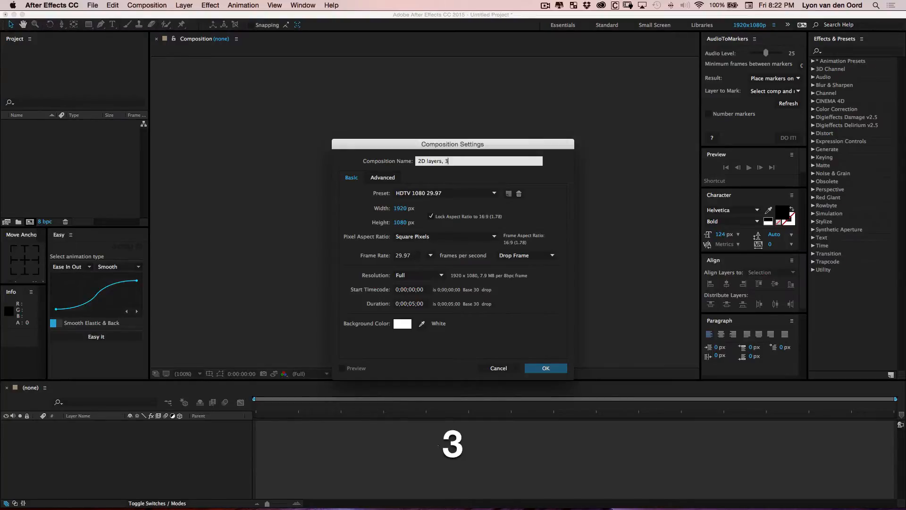
pyautogui.write('D space')
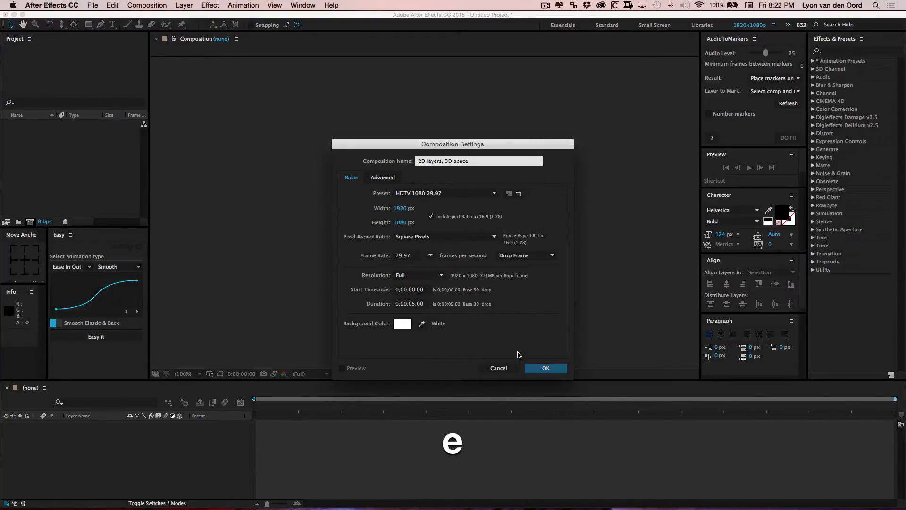
pyautogui.click(553, 373)
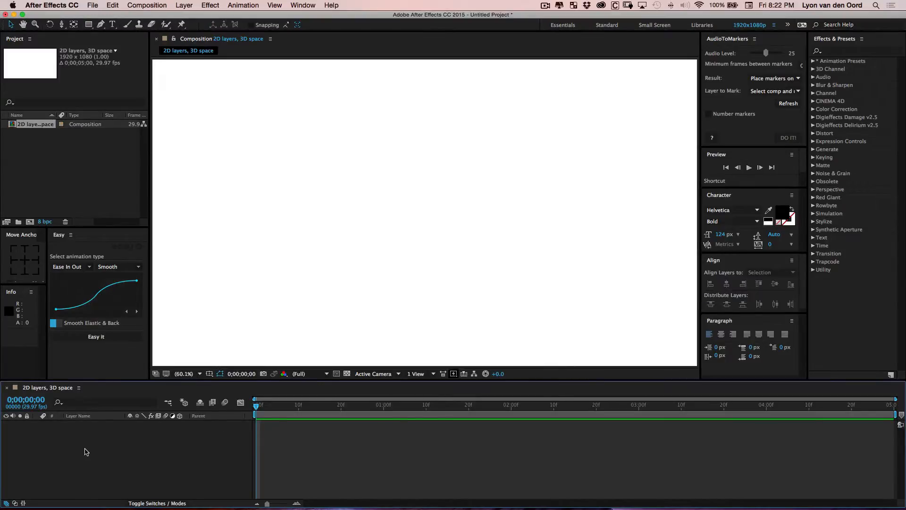
pyautogui.rightClick(85, 451)
pyautogui.moveTo(122, 418)
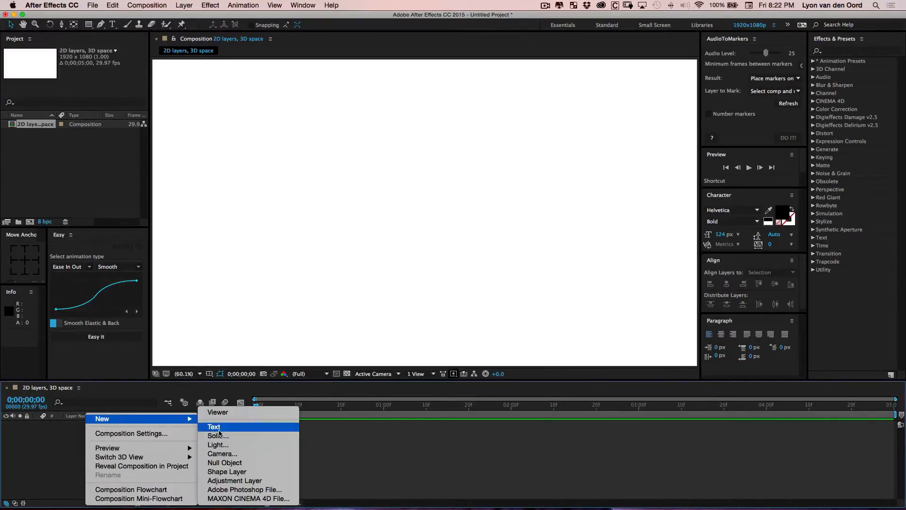
pyautogui.click(40, 441)
# Add a new text layer reading "FOREGROUND" to the composition
pyautogui.rightClick(100, 446)
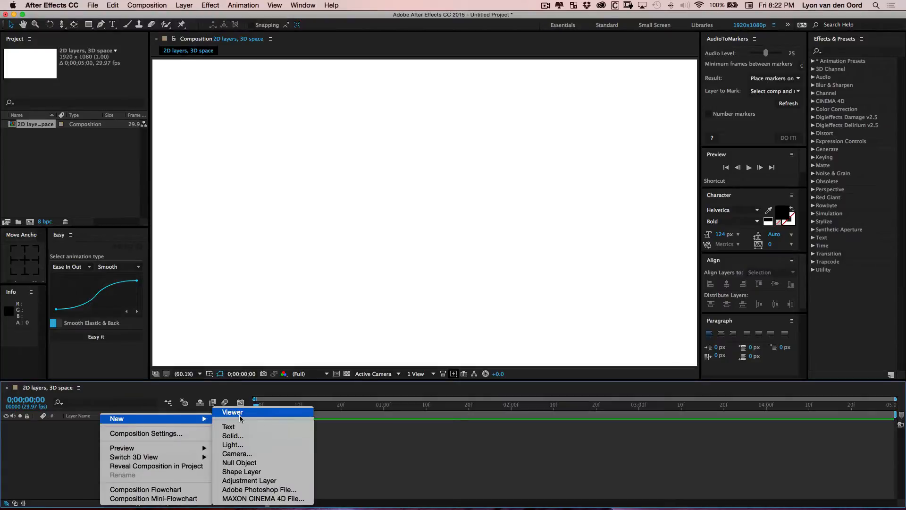
pyautogui.click(241, 427)
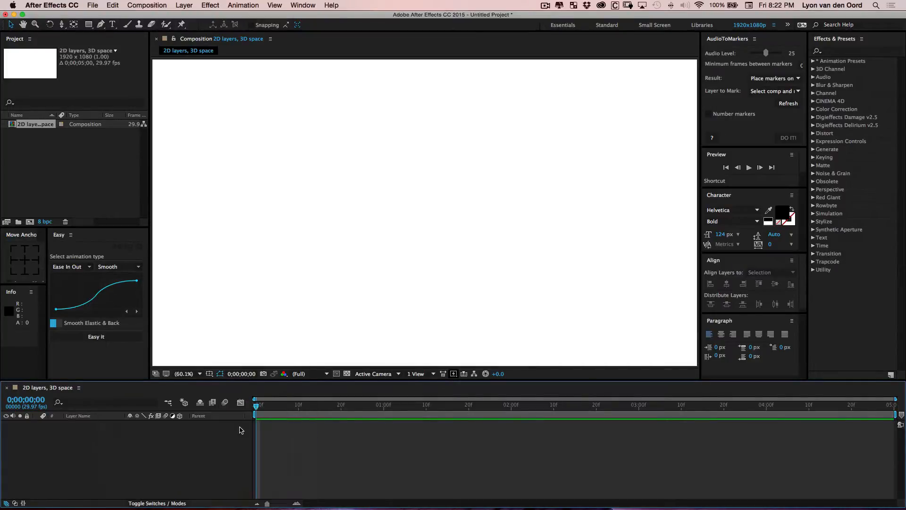
pyautogui.write('FOR')
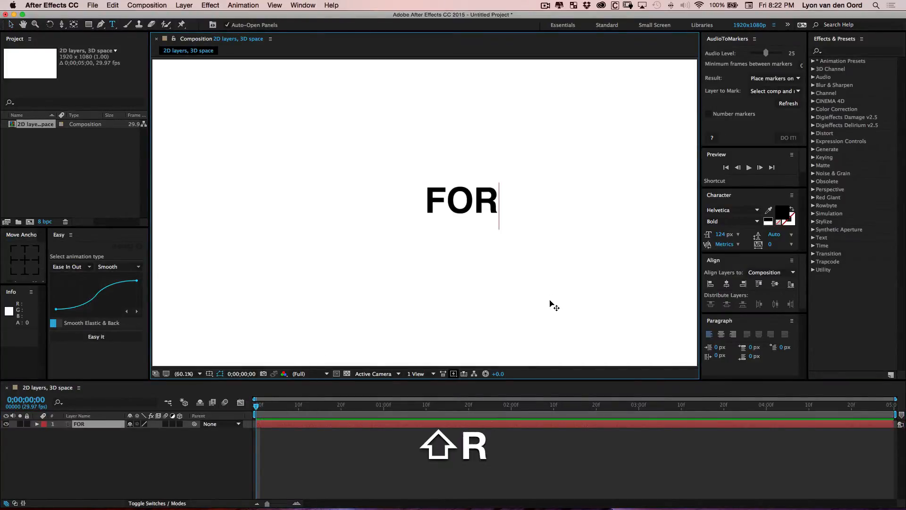
pyautogui.write('EGROUND')
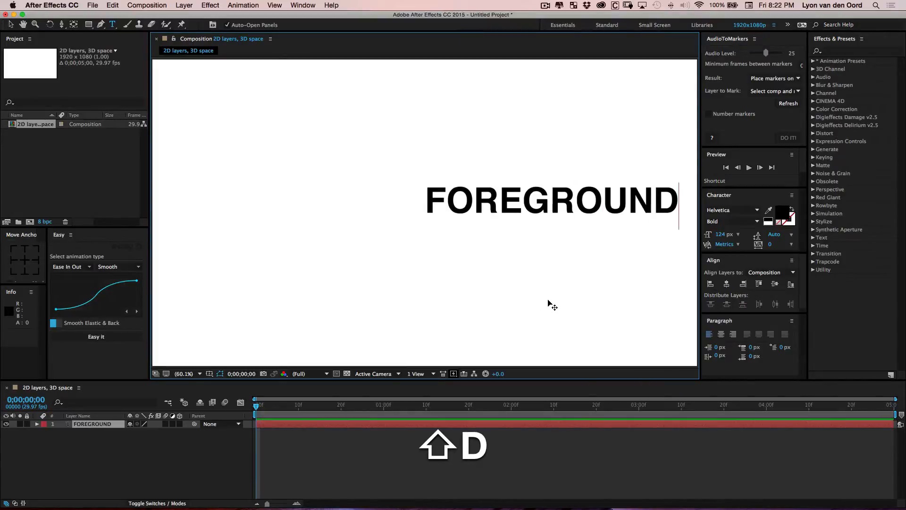
pyautogui.click(10, 25)
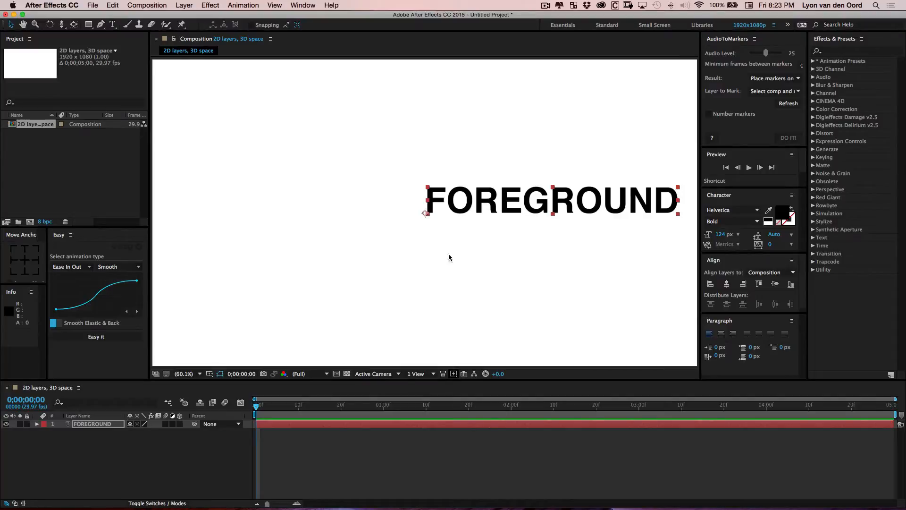
# Move the text layer's anchor point to the middle of the text with the Pan Behind tool
pyautogui.press('y')
pyautogui.moveTo(425, 214); pyautogui.dragTo(535, 233)
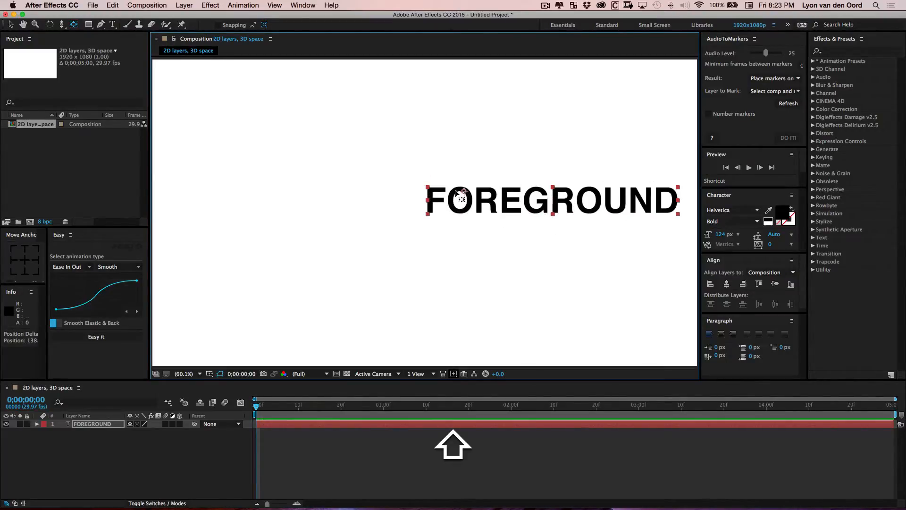
pyautogui.moveTo(464, 191); pyautogui.dragTo(554, 194)
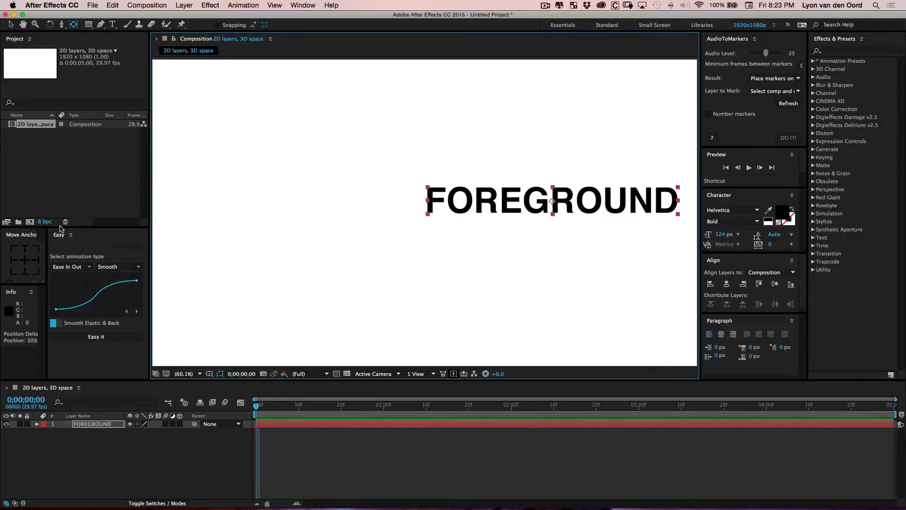
pyautogui.click(24, 260)
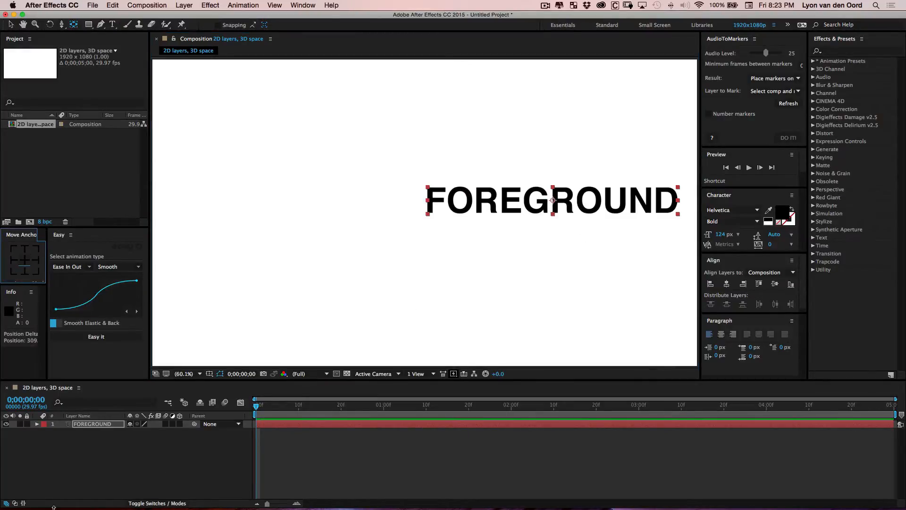
# Show the title/action safe guides and move the text layer towards the centre of the frame
pyautogui.click(200, 373)
pyautogui.click(202, 336)
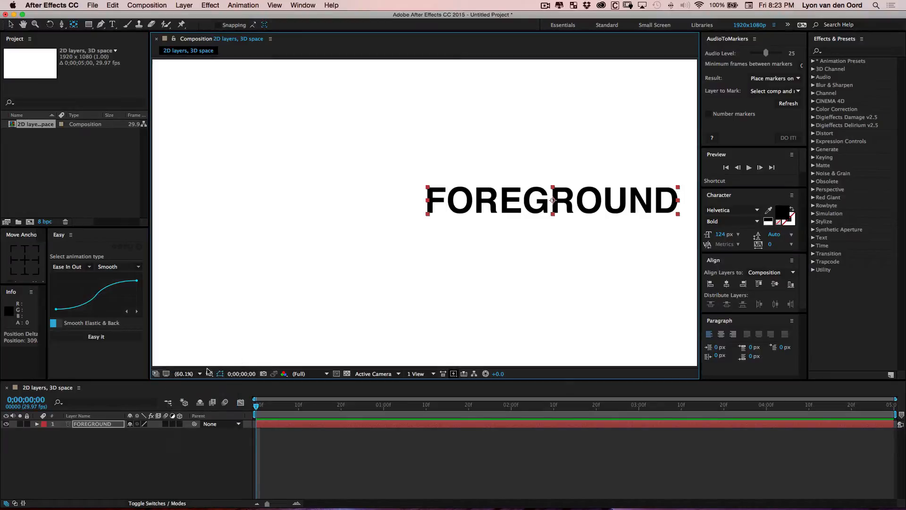
pyautogui.click(209, 374)
pyautogui.click(215, 382)
pyautogui.press('v')
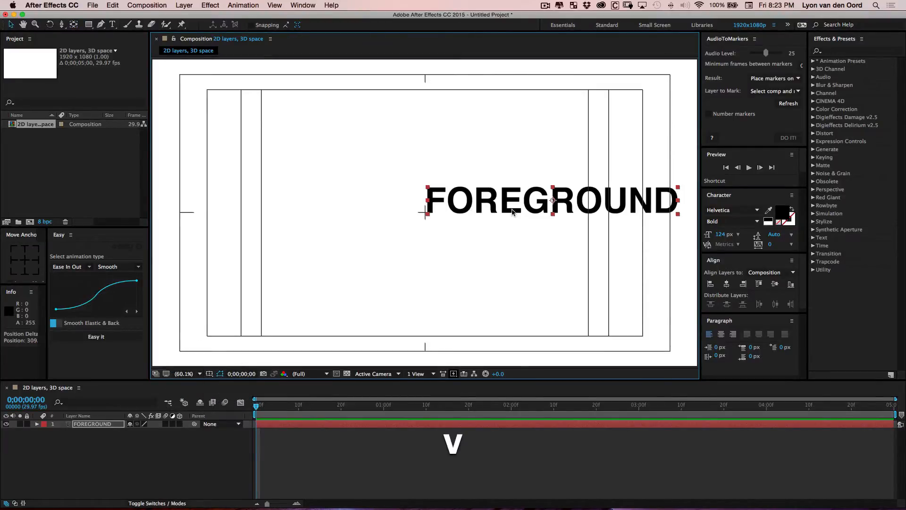
pyautogui.moveTo(523, 210); pyautogui.dragTo(385, 218)
# Fine-tune the text layer's position so its anchor sits exactly on the frame centre
pyautogui.scroll(3, 470, 227)
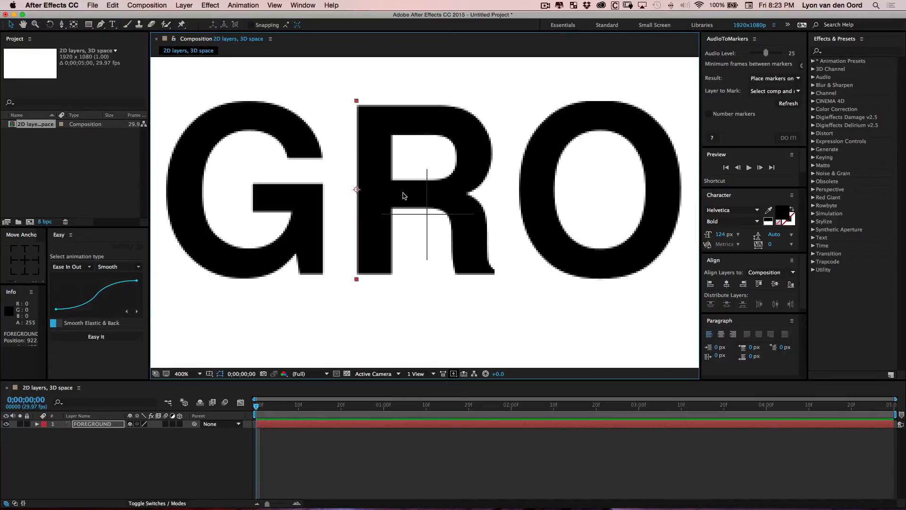
pyautogui.scroll(1, 355, 196)
pyautogui.moveTo(305, 158); pyautogui.dragTo(443, 209)
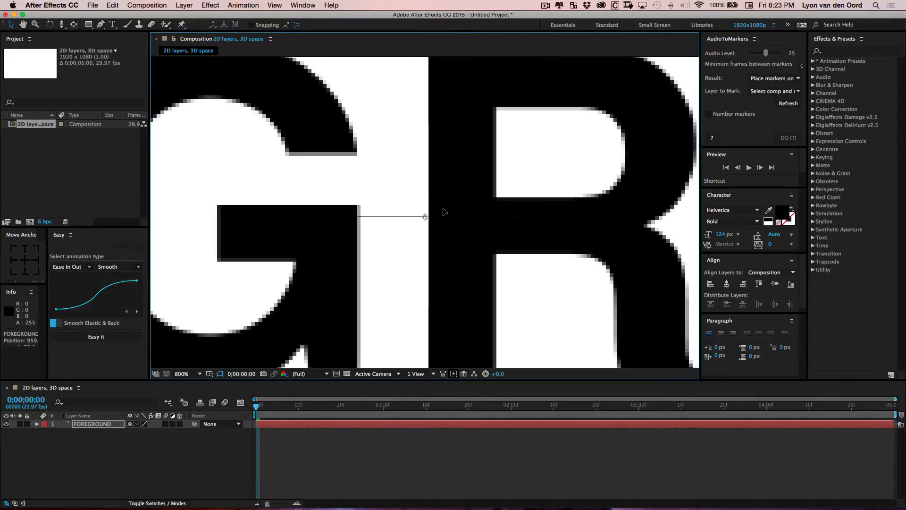
pyautogui.scroll(-1, 443, 211)
pyautogui.scroll(-1, 451, 211)
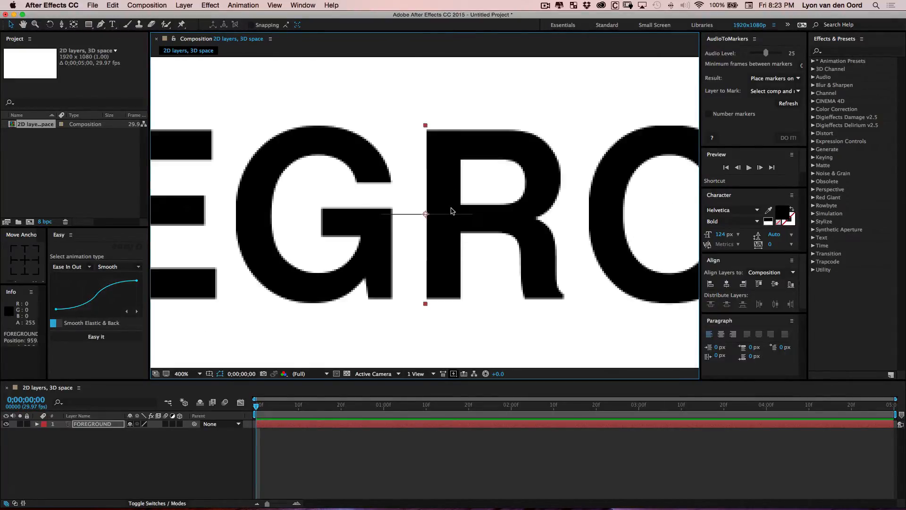
pyautogui.scroll(-6, 451, 211)
# Hide the title/action safe guides
pyautogui.click(404, 273)
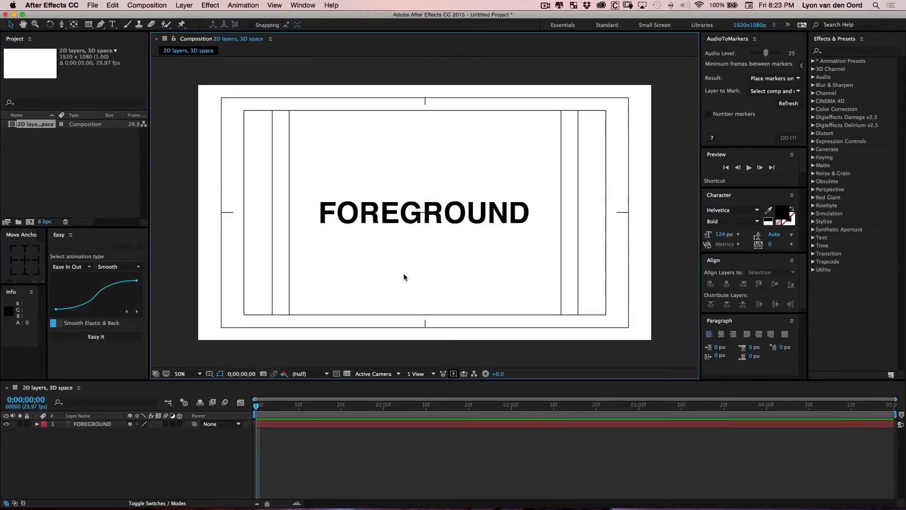
pyautogui.click(220, 373)
pyautogui.click(222, 378)
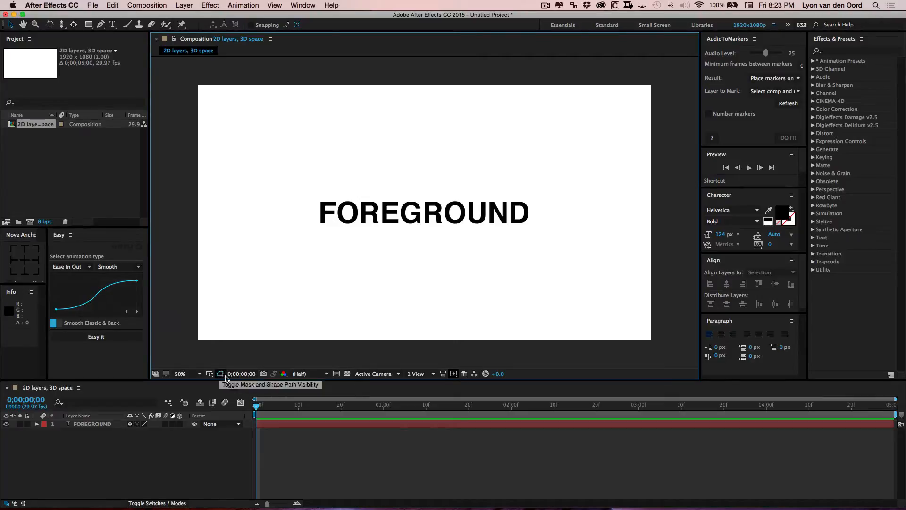
# Select the FOREGROUND text layer and duplicate it twice
pyautogui.click(403, 207)
pyautogui.click(534, 254)
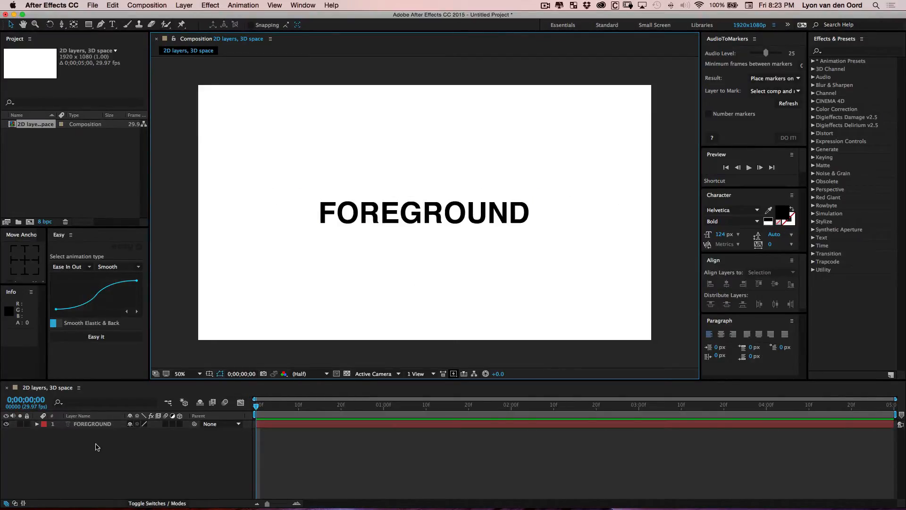
pyautogui.click(92, 426)
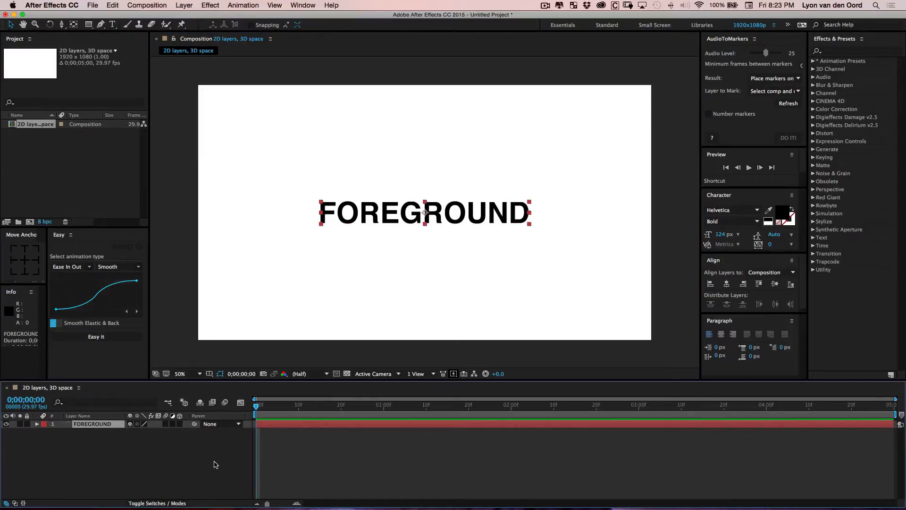
pyautogui.press('super+d')
pyautogui.press('super+d')
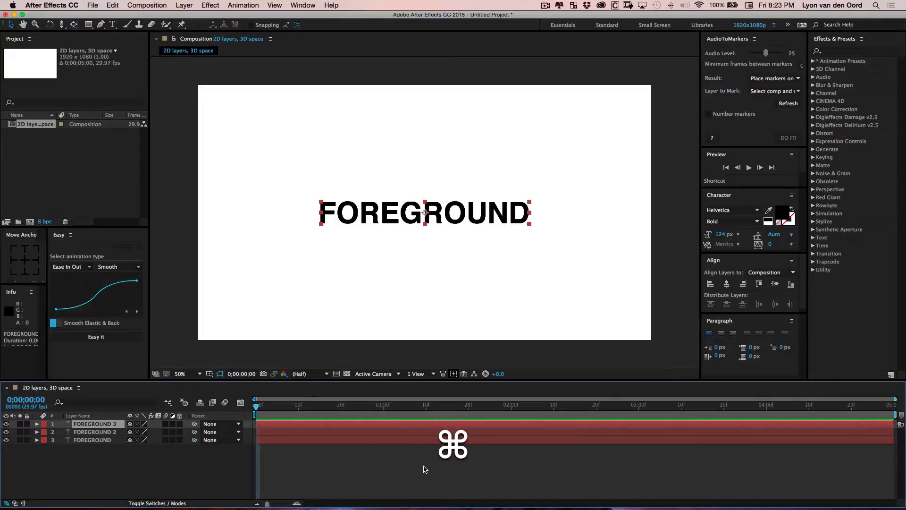
# Reorder the layers so FOREGROUND is on top, FOREGROUND 2 in the middle and FOREGROUND 3 at the bottom
pyautogui.press('super+bracketleft')
pyautogui.press('super+bracketleft')
pyautogui.press('Up')
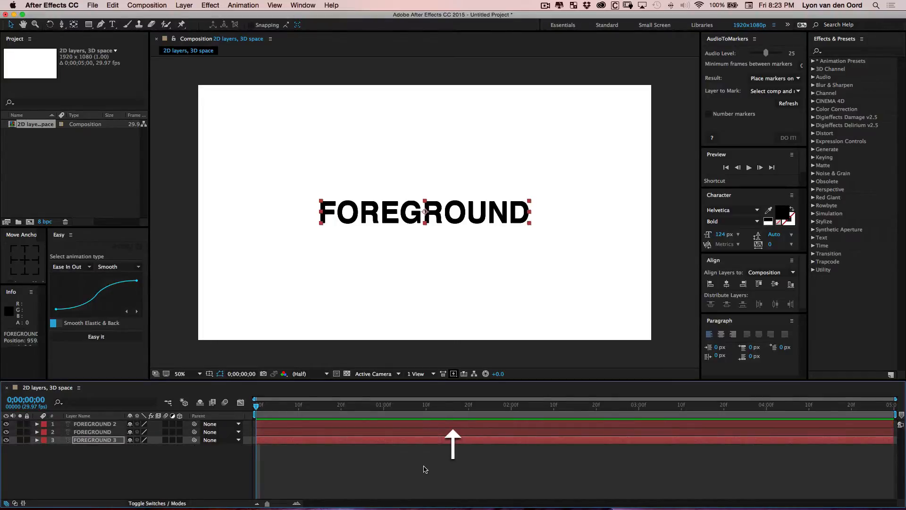
pyautogui.press('Down')
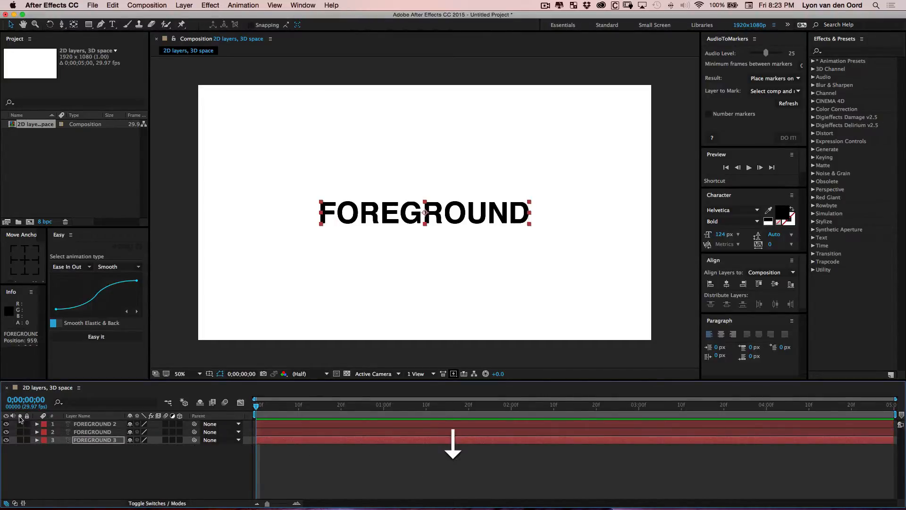
pyautogui.click(93, 425)
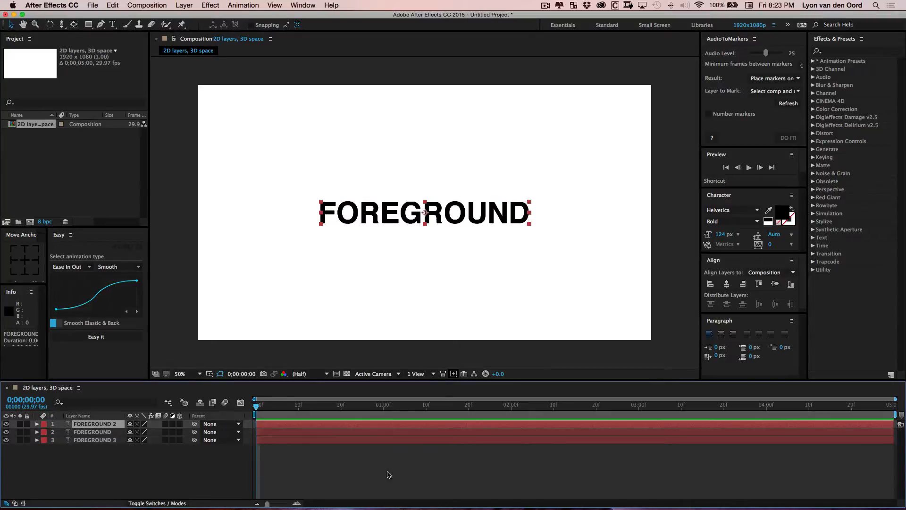
pyautogui.press('super+bracketleft')
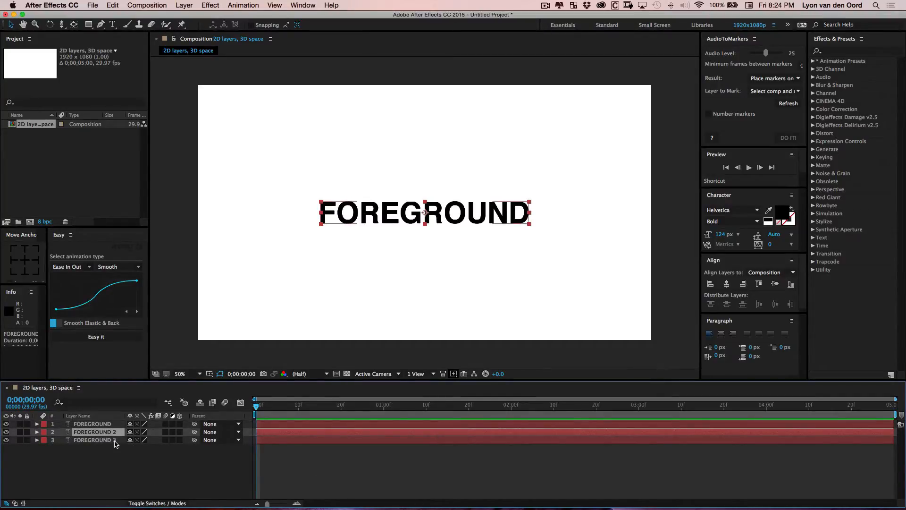
# Hide the top and bottom text layers and select the FOREGROUND 2 layer
pyautogui.click(96, 424)
pyautogui.click(6, 424)
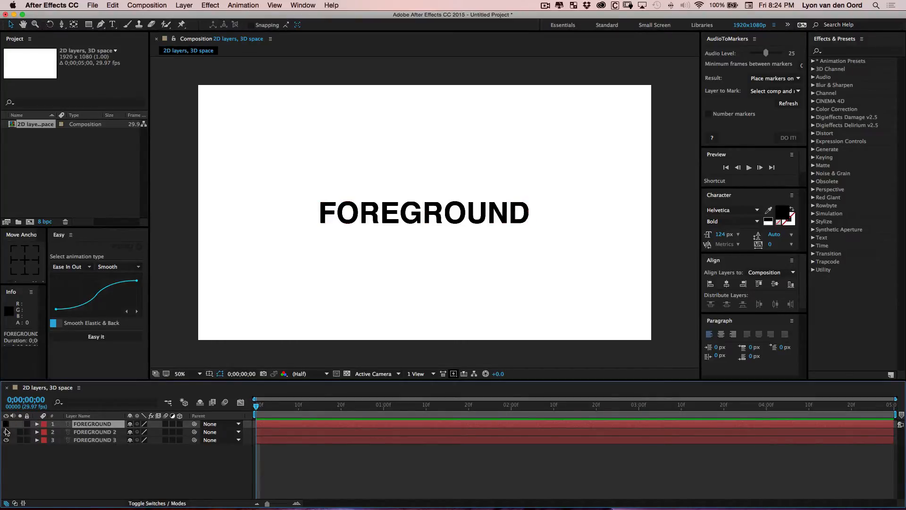
pyautogui.click(6, 440)
pyautogui.click(85, 432)
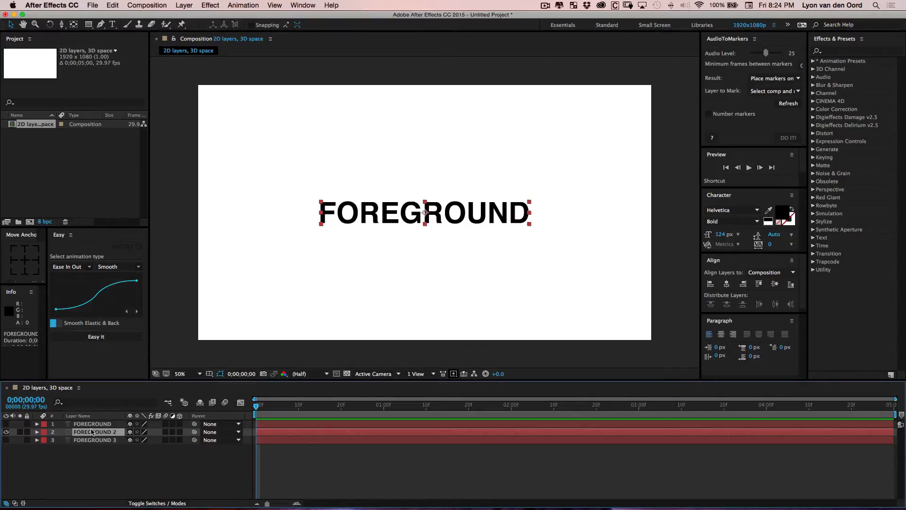
# Rename the middle text layer's text to MIDDLEGROUND
pyautogui.doubleClick(453, 230)
pyautogui.write('MI')
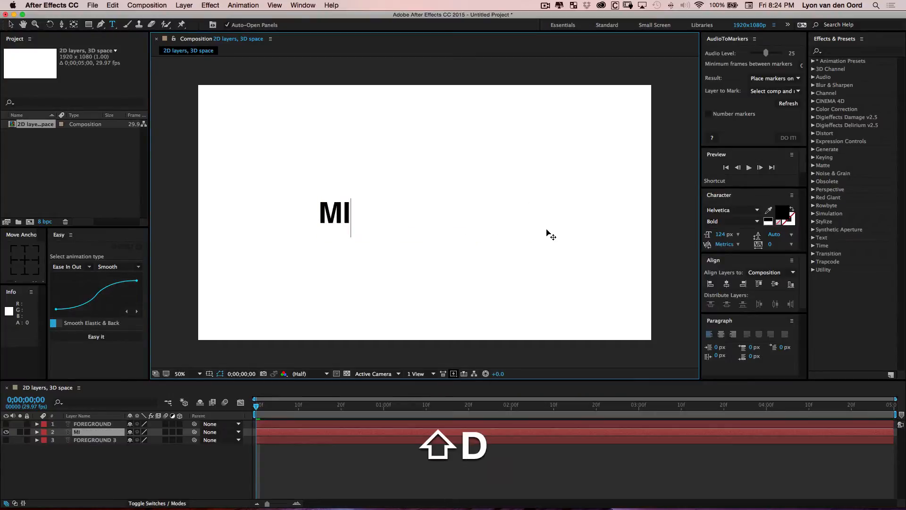
pyautogui.write('DDLEGROUND')
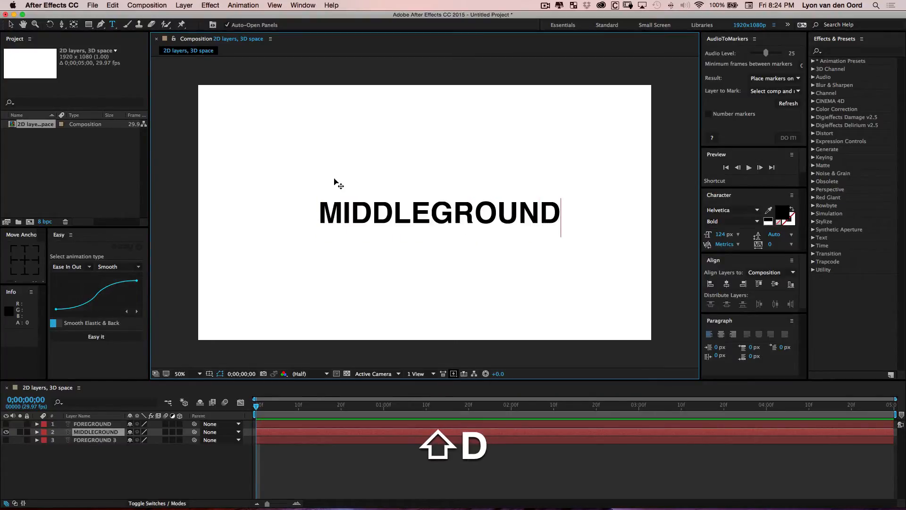
pyautogui.click(11, 24)
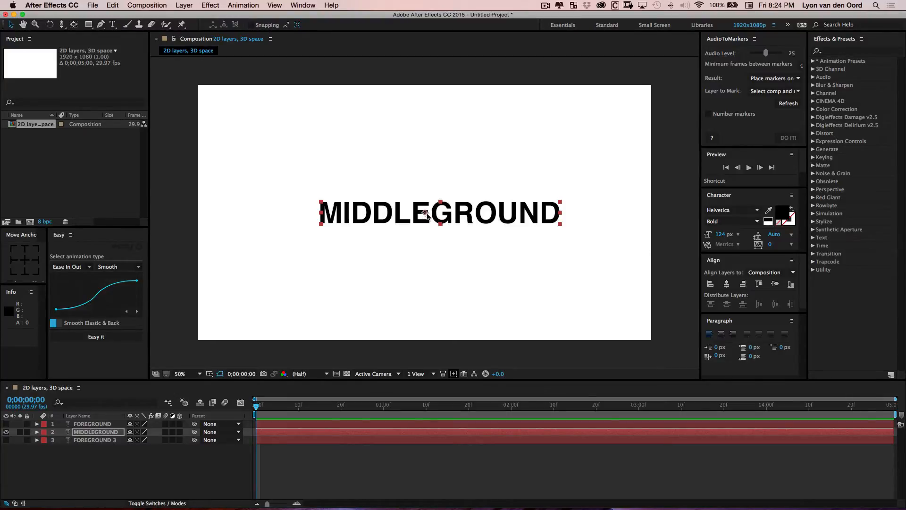
# Center the MIDDLEGROUND layer's anchor point on its text and center the layer in the composition
pyautogui.press('y')
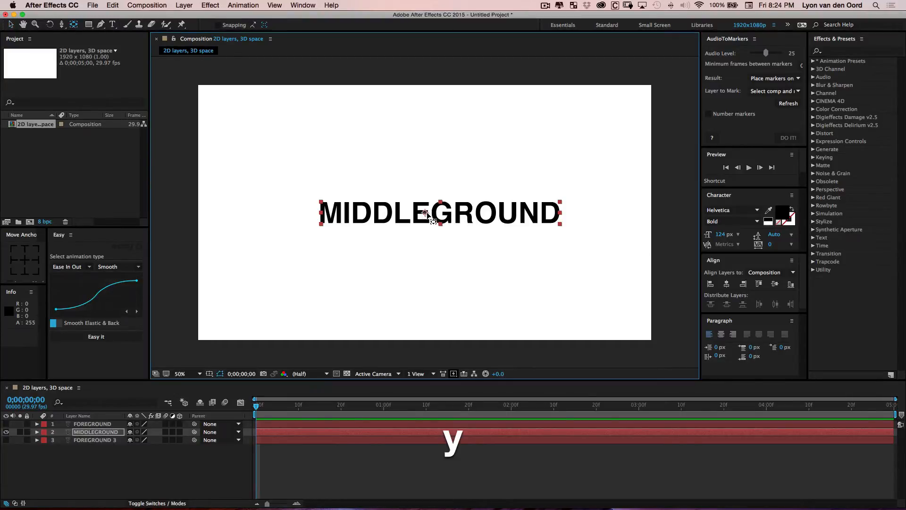
pyautogui.moveTo(425, 212); pyautogui.dragTo(440, 213)
pyautogui.click(19, 263)
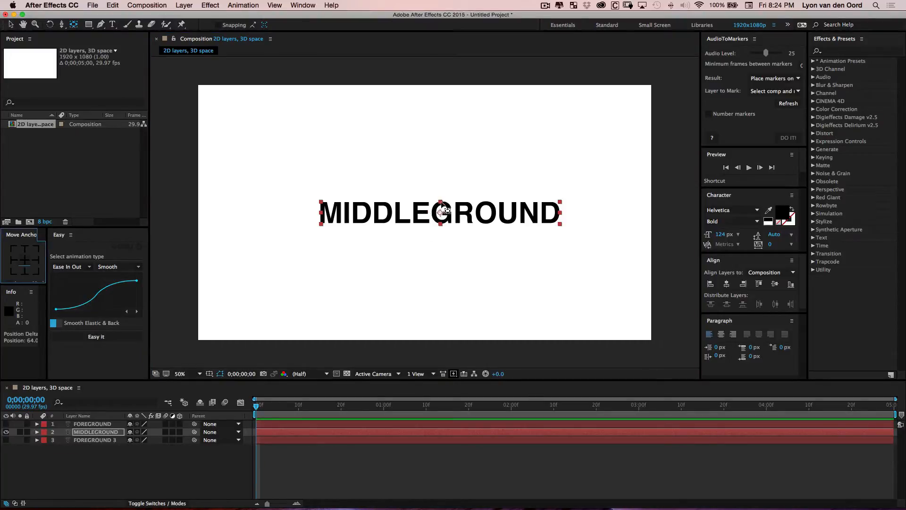
pyautogui.click(220, 374)
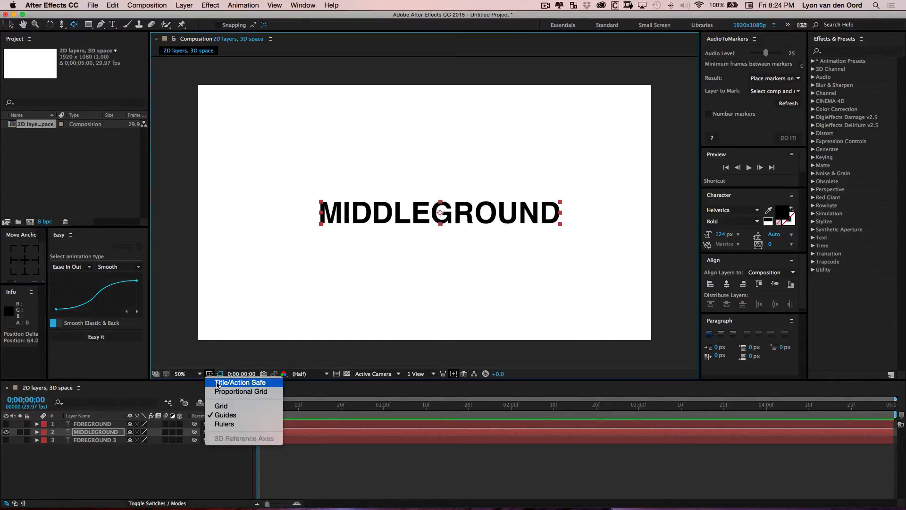
pyautogui.click(243, 377)
pyautogui.press('v')
pyautogui.scroll(7, 456, 213)
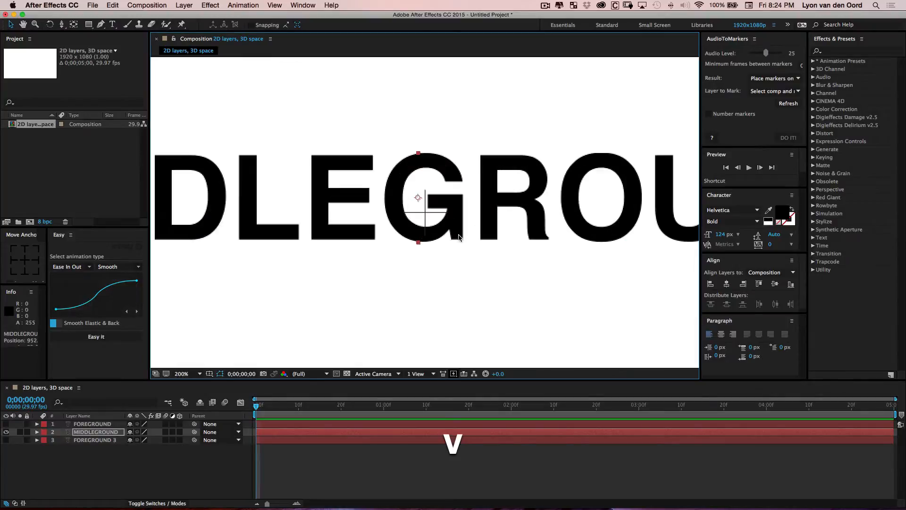
pyautogui.moveTo(526, 212); pyautogui.dragTo(526, 219)
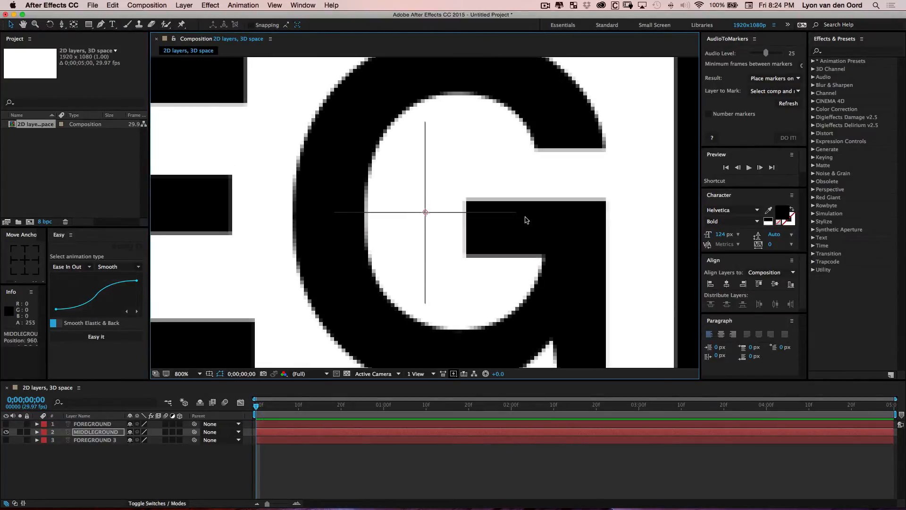
pyautogui.scroll(-5, 525, 221)
pyautogui.click(488, 272)
pyautogui.click(209, 374)
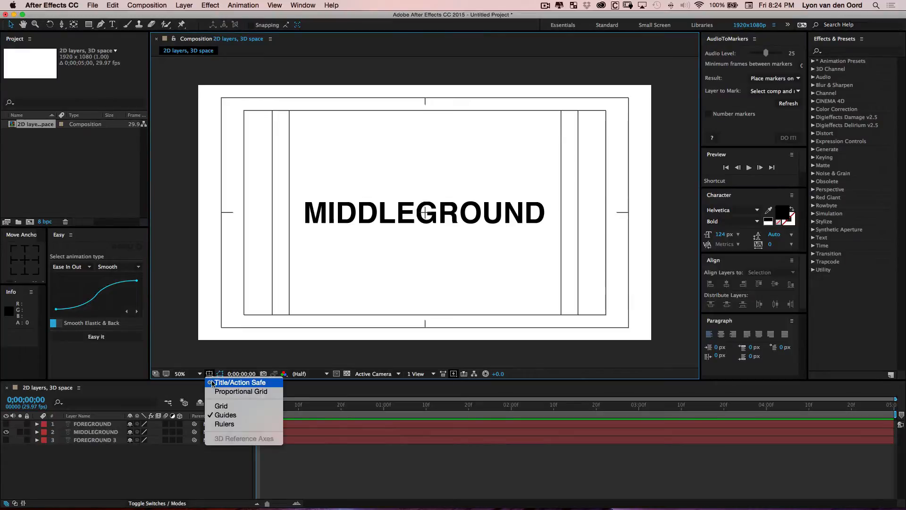
pyautogui.click(226, 380)
# Hide the MIDDLEGROUND layer and show and select the bottom FOREGROUND 3 layer
pyautogui.click(5, 432)
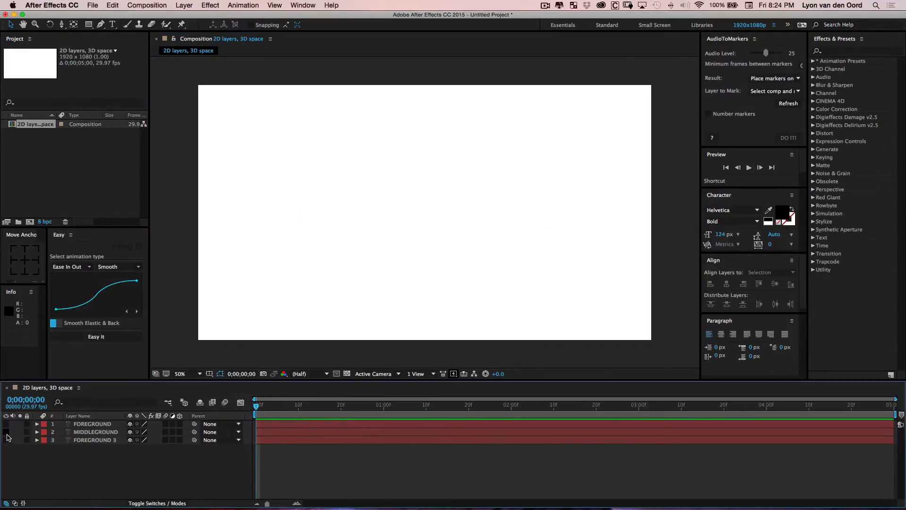
pyautogui.click(6, 432)
pyautogui.click(5, 432)
pyautogui.click(91, 442)
pyautogui.click(5, 440)
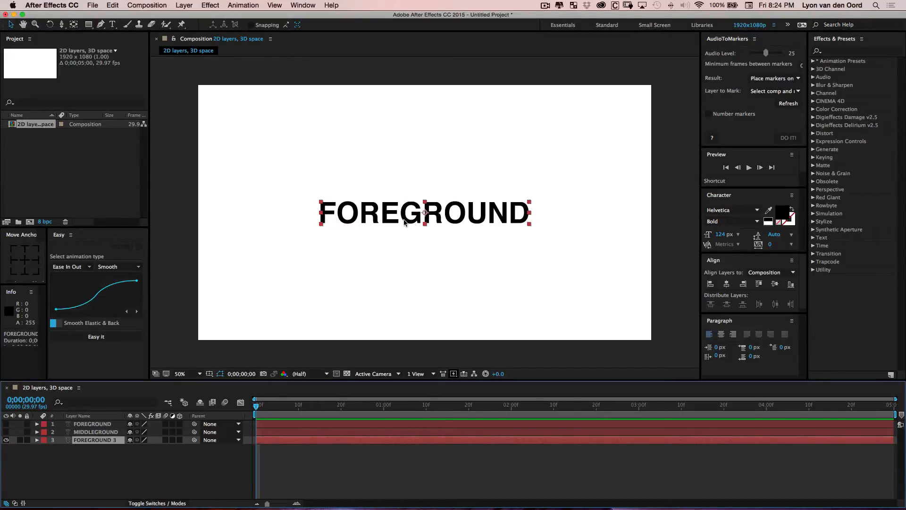
# Change the bottom layer's text to BACKGROUND by replacing FORE with BACK
pyautogui.doubleClick(403, 219)
pyautogui.click(404, 220)
pyautogui.moveTo(402, 219); pyautogui.dragTo(178, 217)
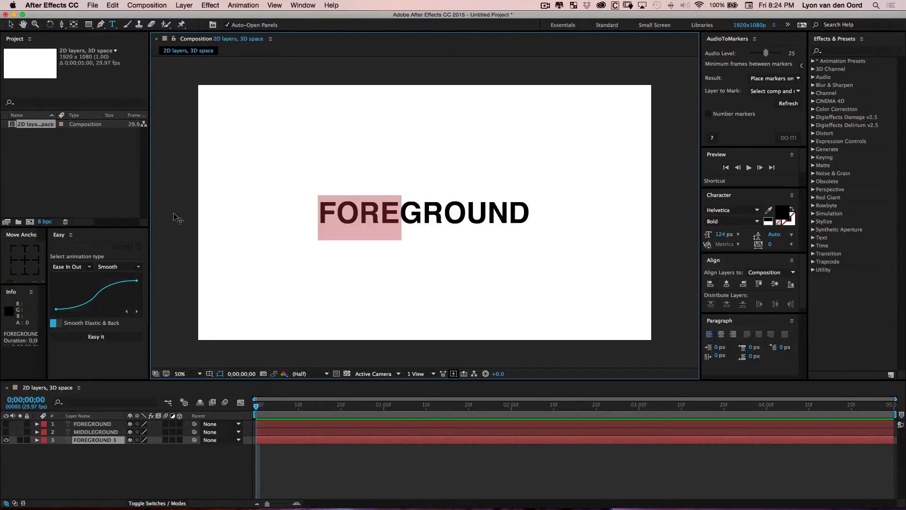
pyautogui.write('BACK')
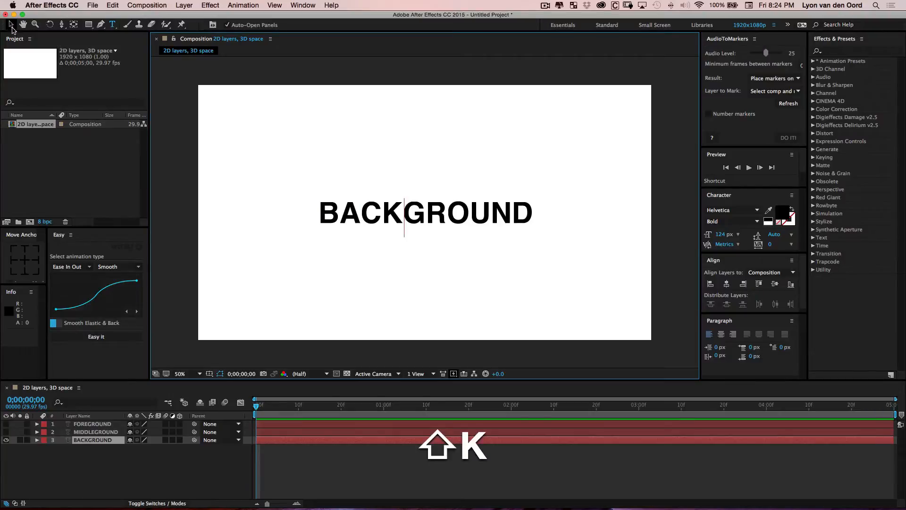
pyautogui.click(10, 24)
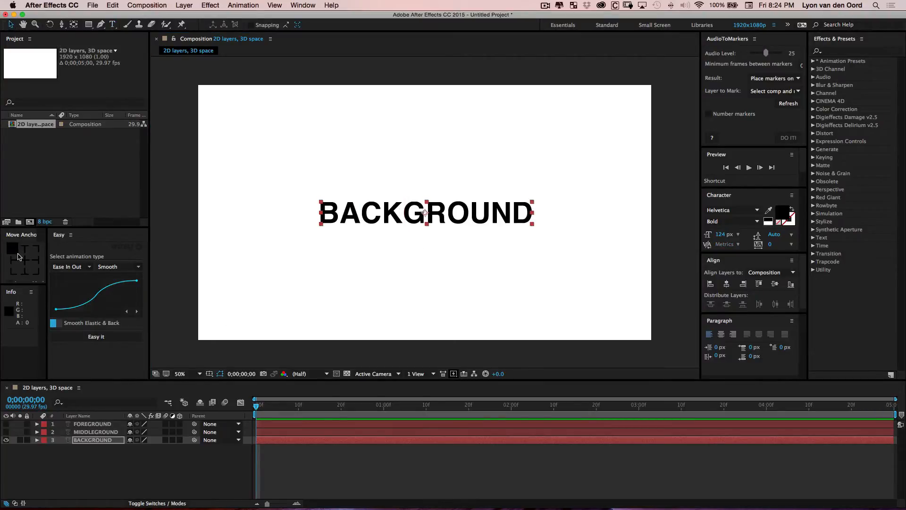
# Inspect the BACKGROUND layer's anchor point and centering up close and against the safe guides
pyautogui.click(210, 374)
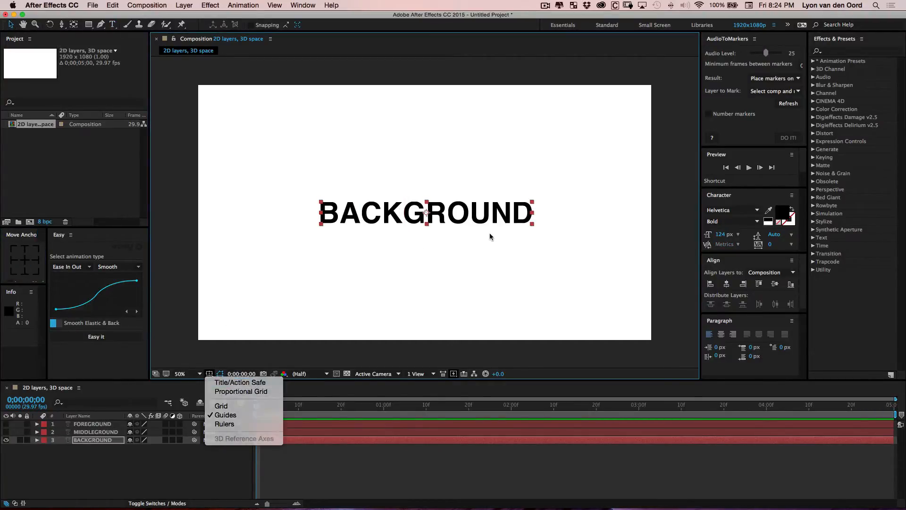
pyautogui.scroll(6, 489, 237)
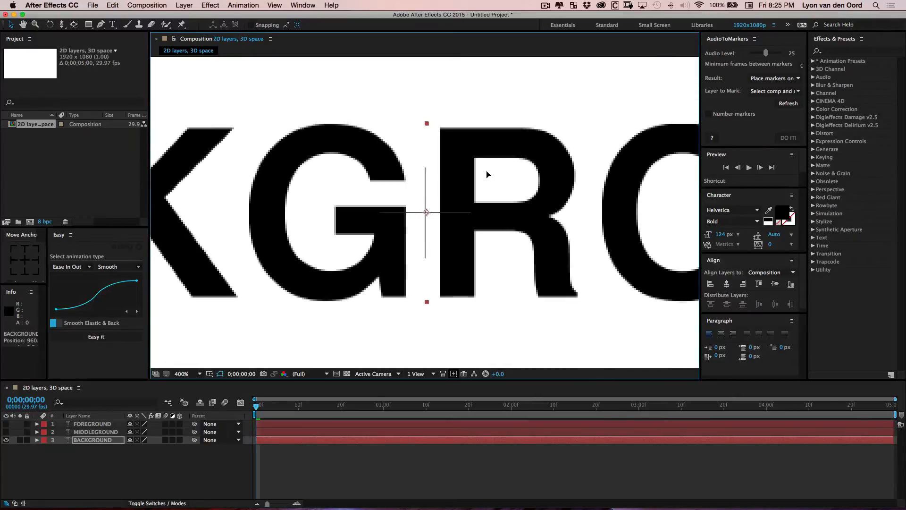
pyautogui.scroll(-8, 486, 222)
pyautogui.scroll(4, 476, 226)
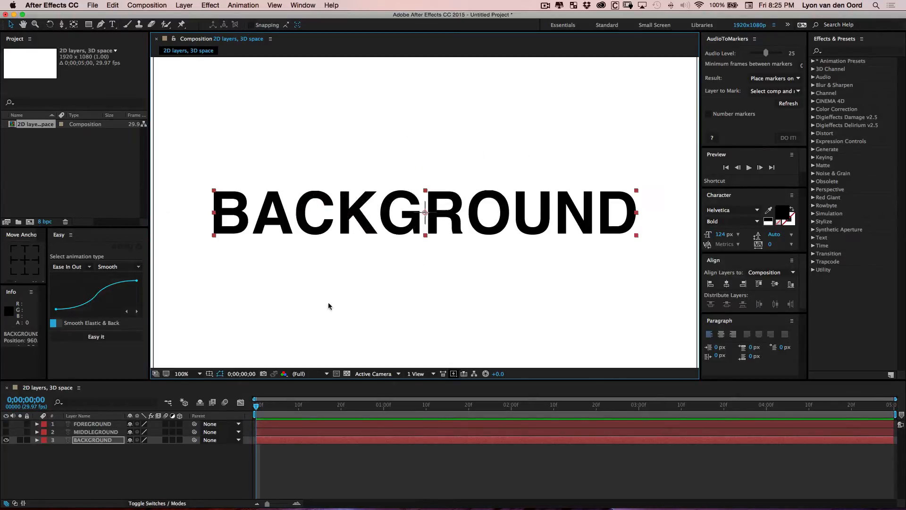
pyautogui.click(209, 373)
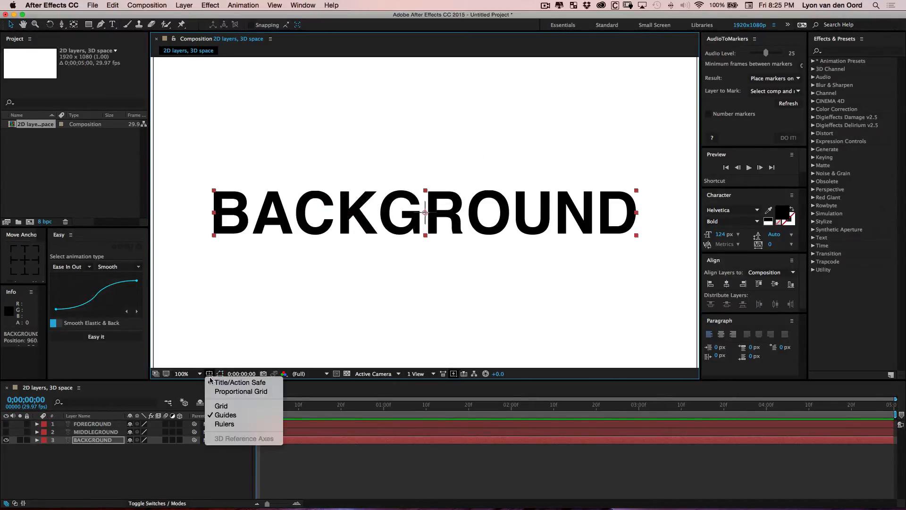
pyautogui.click(213, 371)
pyautogui.click(277, 329)
pyautogui.scroll(-2, 278, 328)
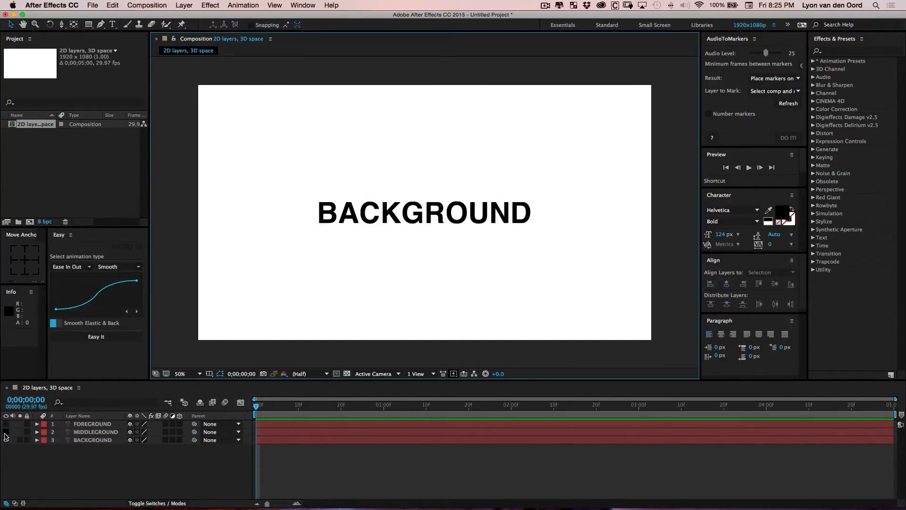
# Show all three text layers and turn them into 3D layers
pyautogui.moveTo(6, 432); pyautogui.dragTo(5, 423)
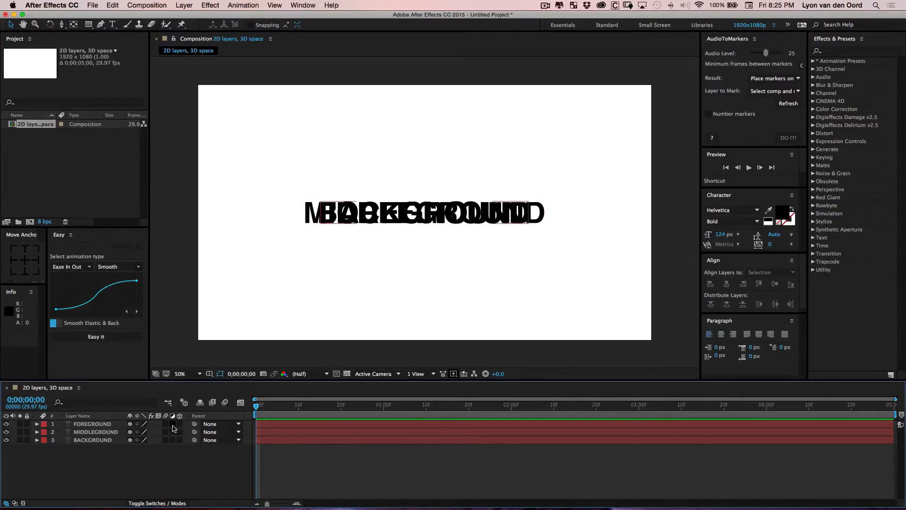
pyautogui.moveTo(180, 424); pyautogui.dragTo(179, 440)
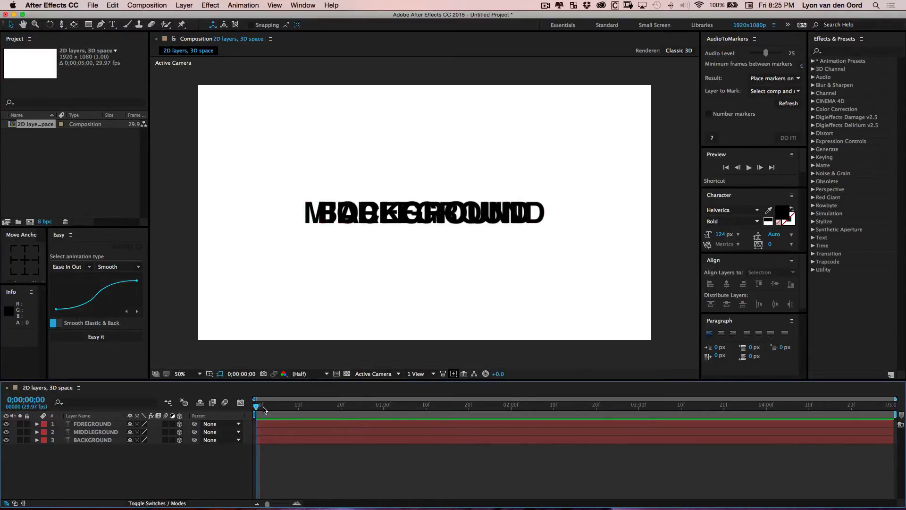
# Select all three text layers and display their Position properties
pyautogui.click(93, 425)
pyautogui.keyDown('shift'); pyautogui.click(94, 439); pyautogui.keyUp('shift')
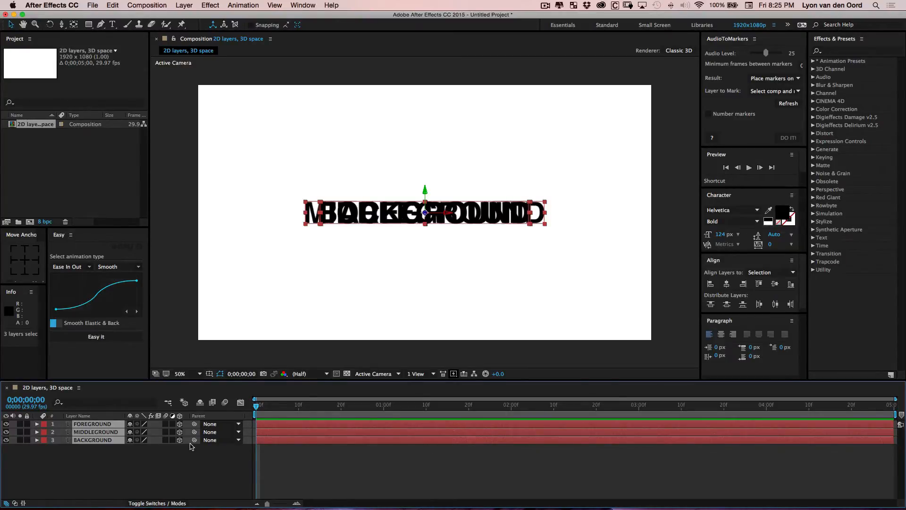
pyautogui.press('p')
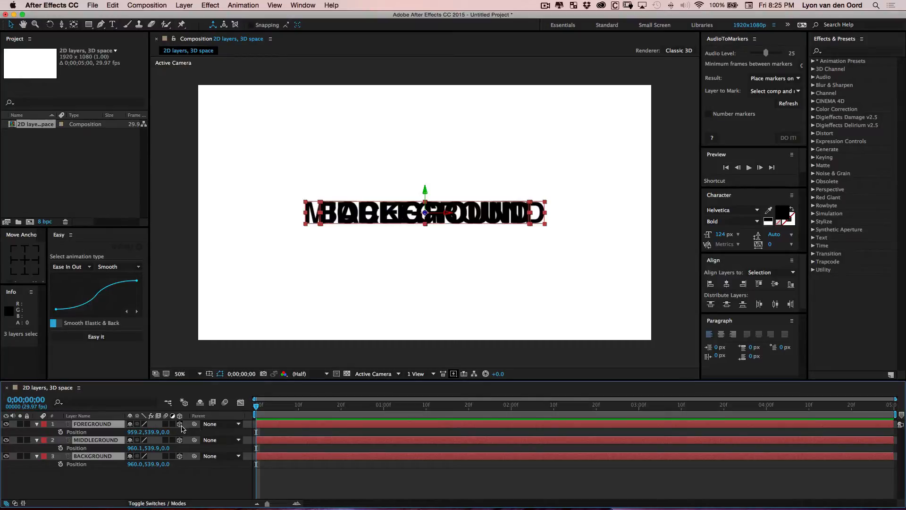
# Set the FOREGROUND layer's Z position to -1000
pyautogui.click(156, 487)
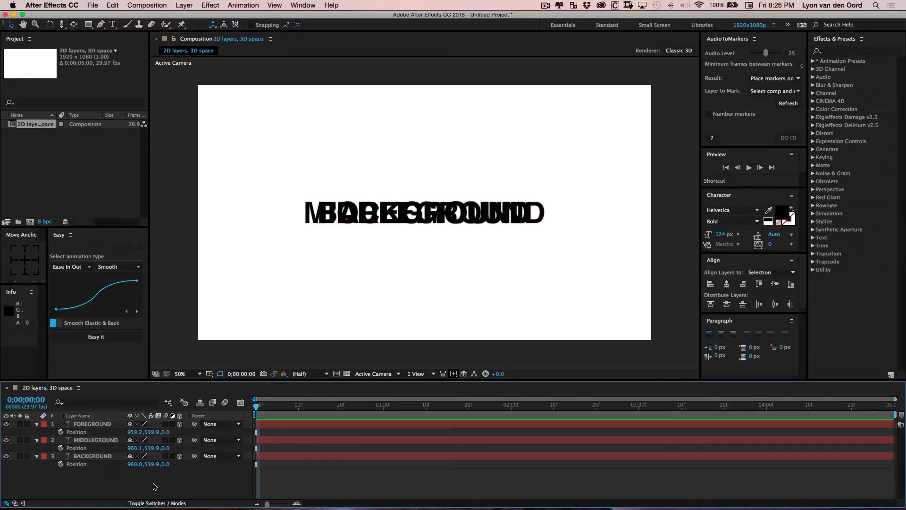
pyautogui.click(168, 441)
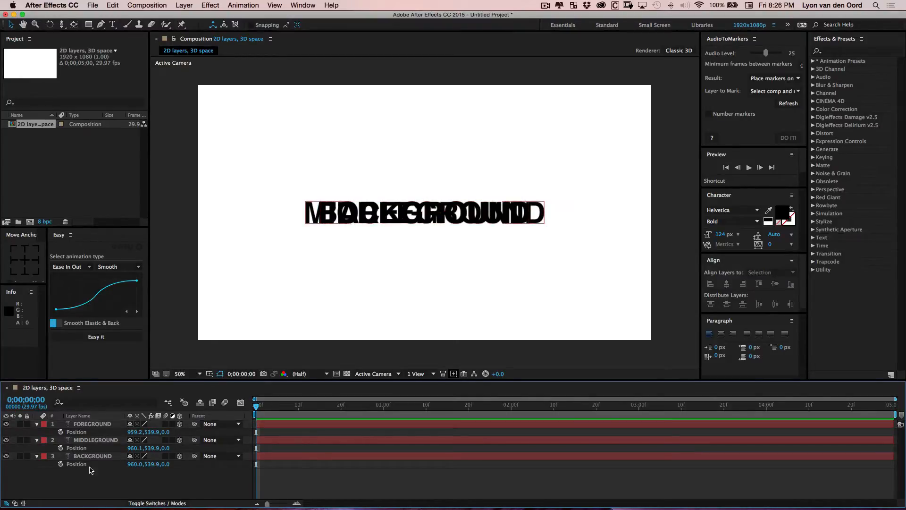
pyautogui.click(165, 432)
pyautogui.write('-1000')
pyautogui.press('Return')
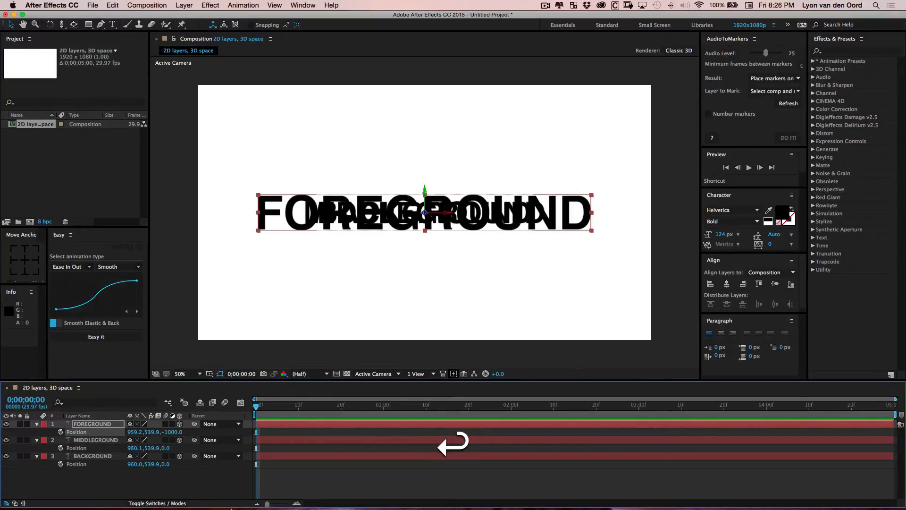
# Set the BACKGROUND layer's Z position to 1000
pyautogui.click(166, 464)
pyautogui.write('1000')
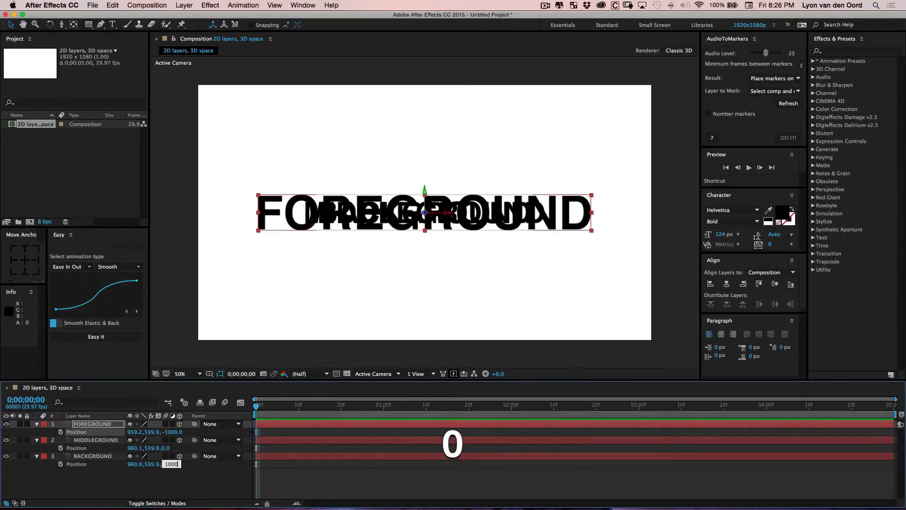
pyautogui.press('Return')
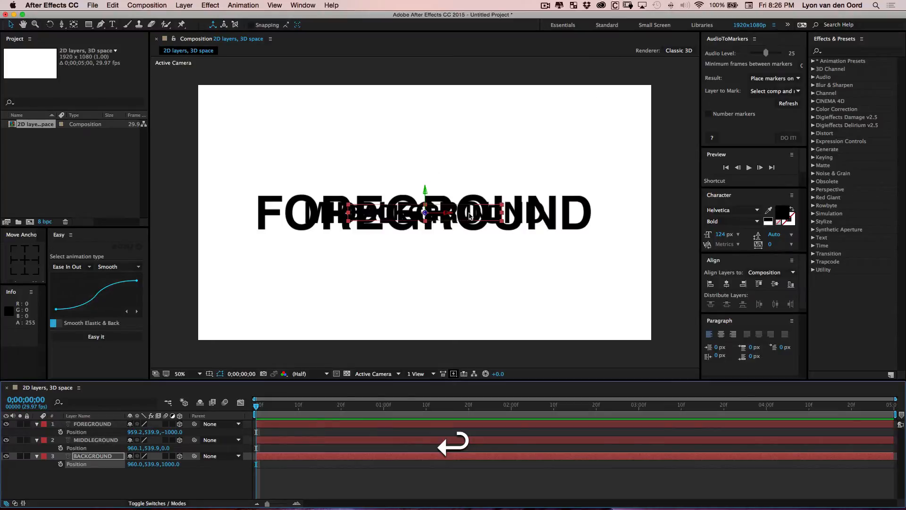
# Collapse the properties of all three layers and deselect them
pyautogui.click(109, 486)
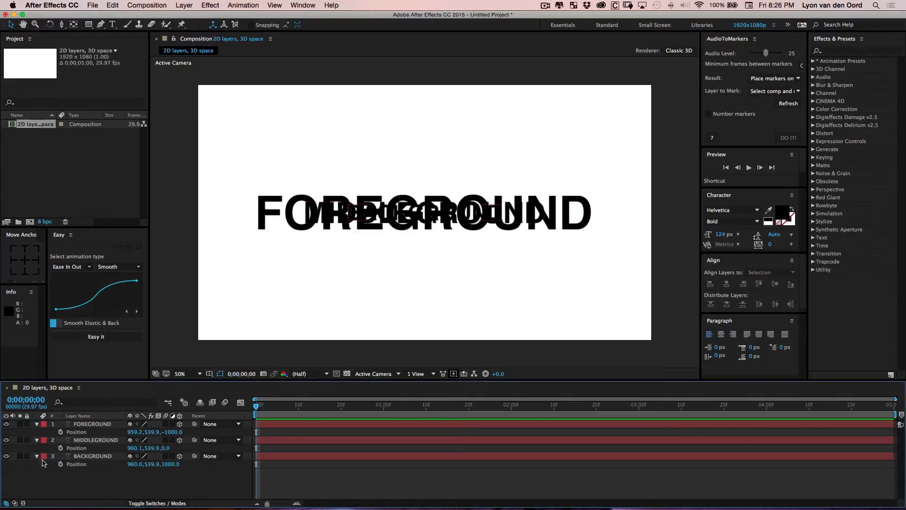
pyautogui.click(37, 424)
pyautogui.click(37, 432)
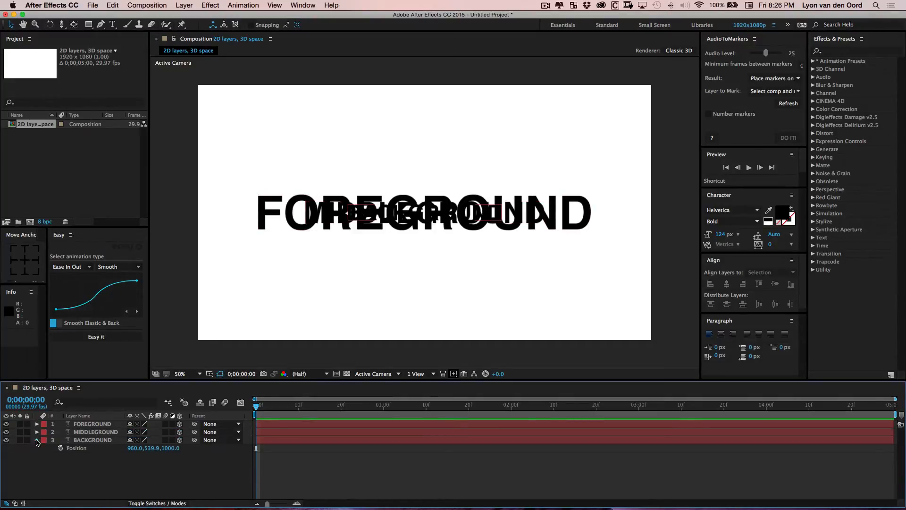
pyautogui.click(37, 440)
pyautogui.click(101, 425)
pyautogui.keyDown('shift'); pyautogui.click(101, 432); pyautogui.keyUp('shift')
pyautogui.keyDown('shift'); pyautogui.click(100, 439); pyautogui.keyUp('shift')
pyautogui.hotkey('shift', 'p')
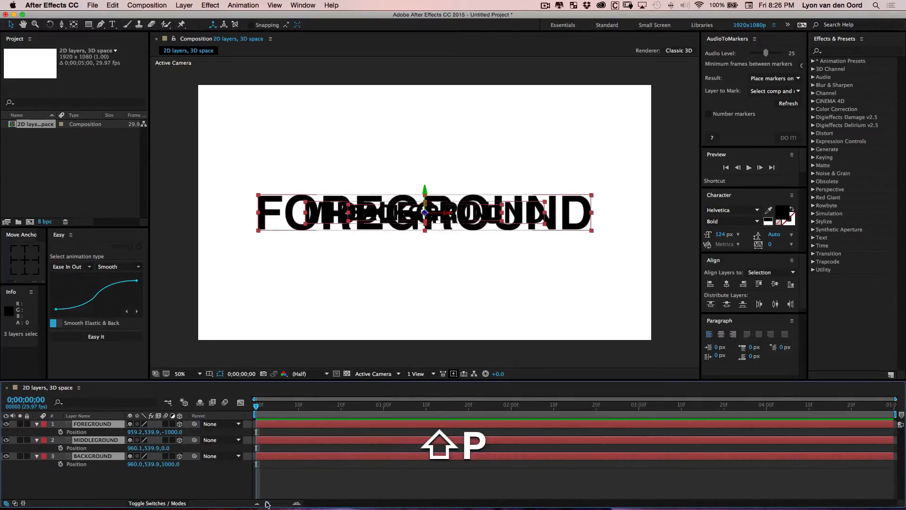
pyautogui.press('p')
pyautogui.click(181, 455)
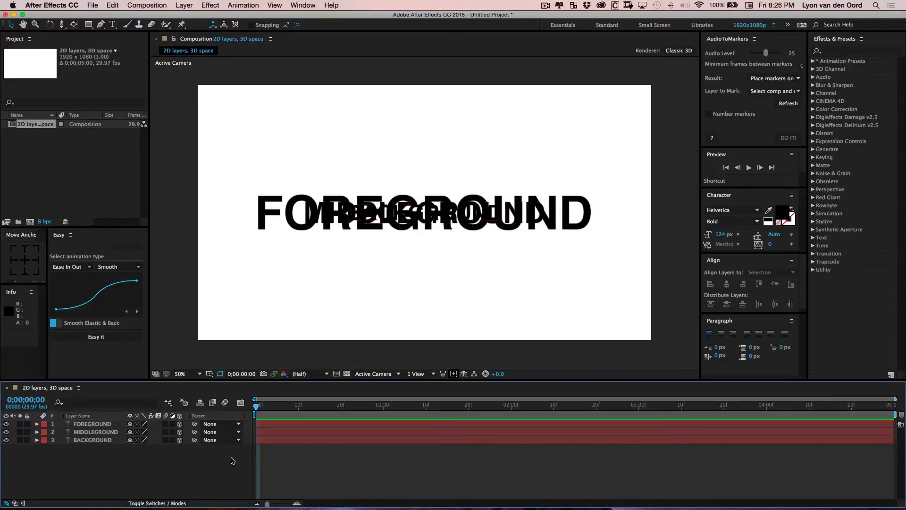
# Add a new two-node camera layer using the 15mm preset
pyautogui.rightClick(99, 454)
pyautogui.moveTo(142, 419)
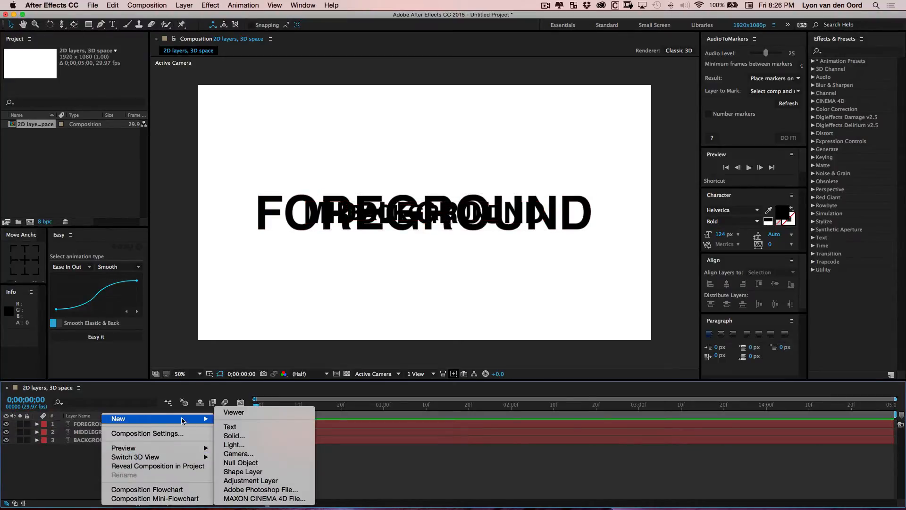
pyautogui.click(248, 456)
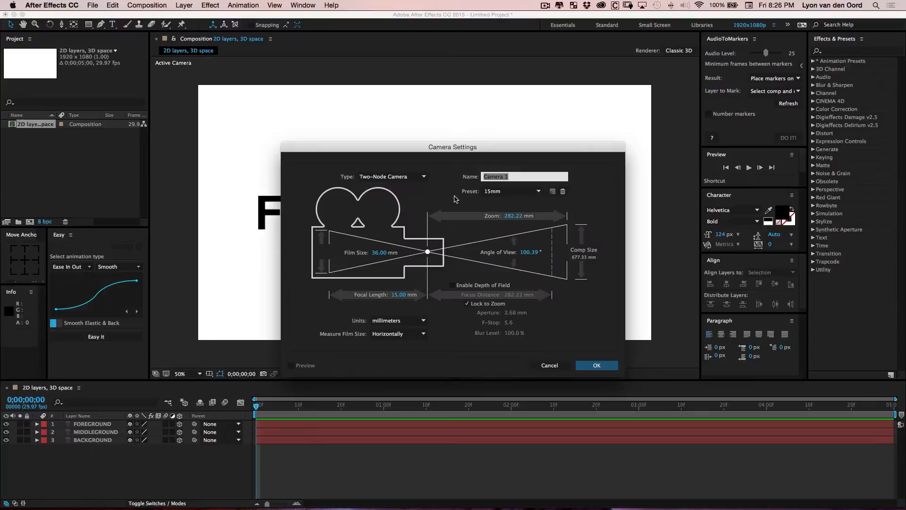
pyautogui.click(509, 193)
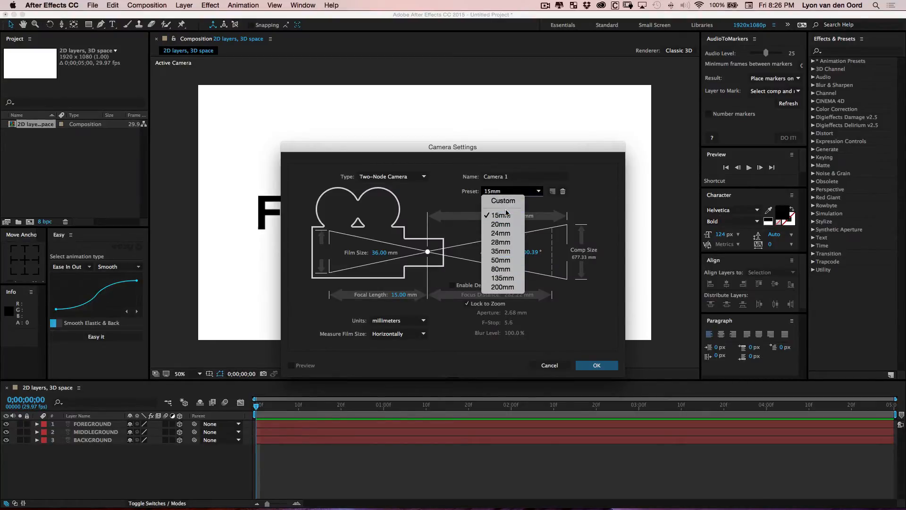
pyautogui.click(587, 198)
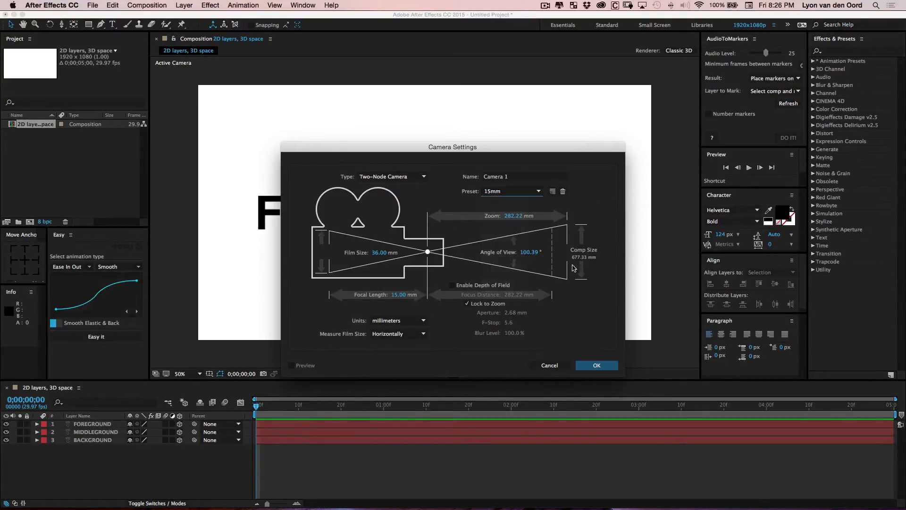
pyautogui.click(596, 365)
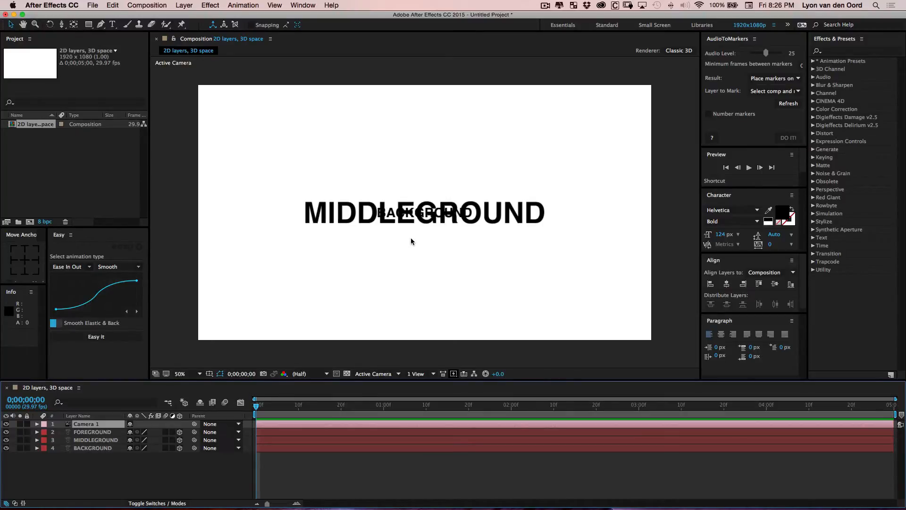
# Fit the composition to the viewer and try orbiting the camera, undoing the orbit
pyautogui.press('/')
pyautogui.click(199, 374)
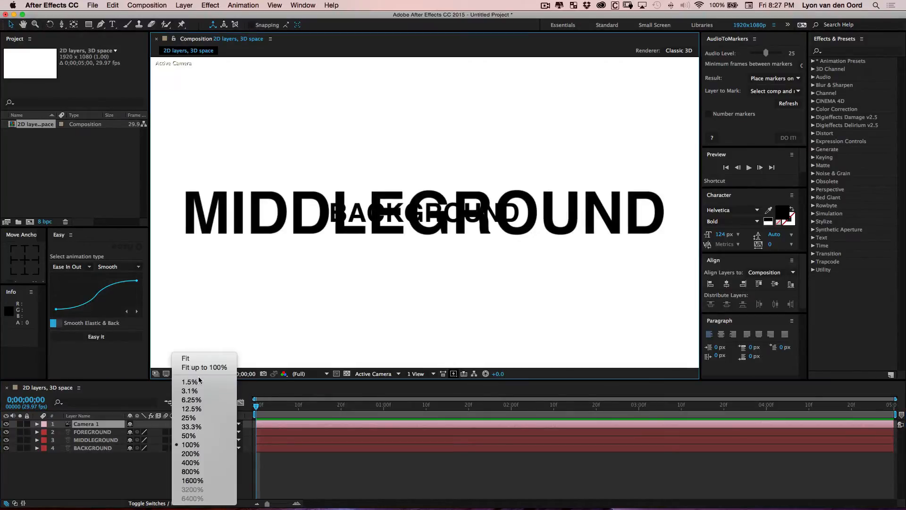
pyautogui.click(198, 358)
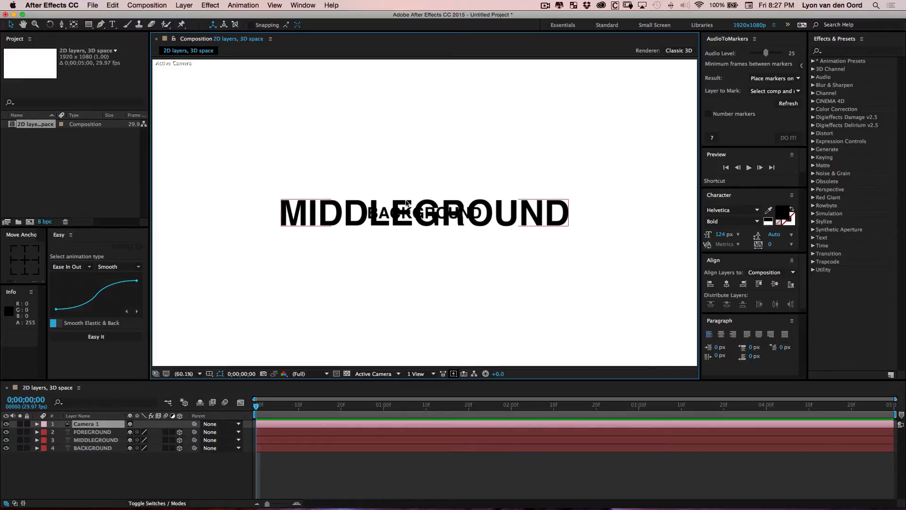
pyautogui.press('c')
pyautogui.press('c')
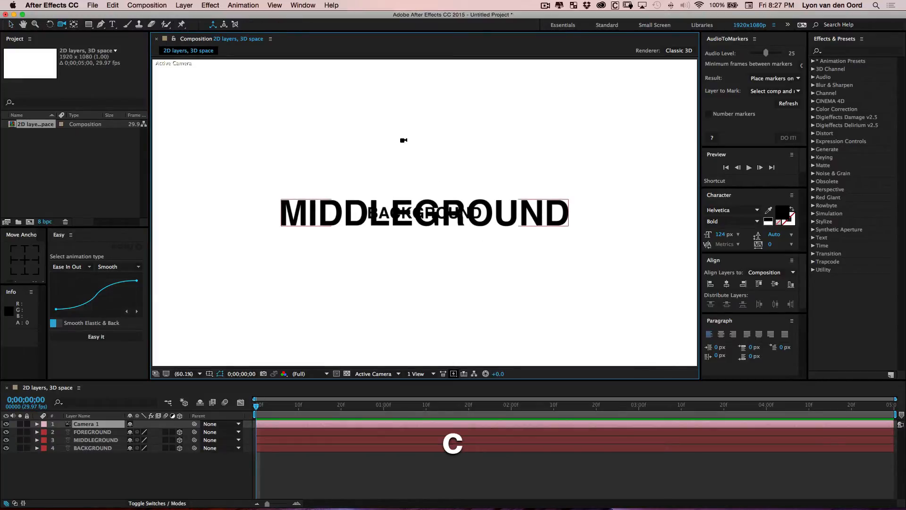
pyautogui.moveTo(352, 192); pyautogui.dragTo(192, 197)
pyautogui.press('super+shift+z')
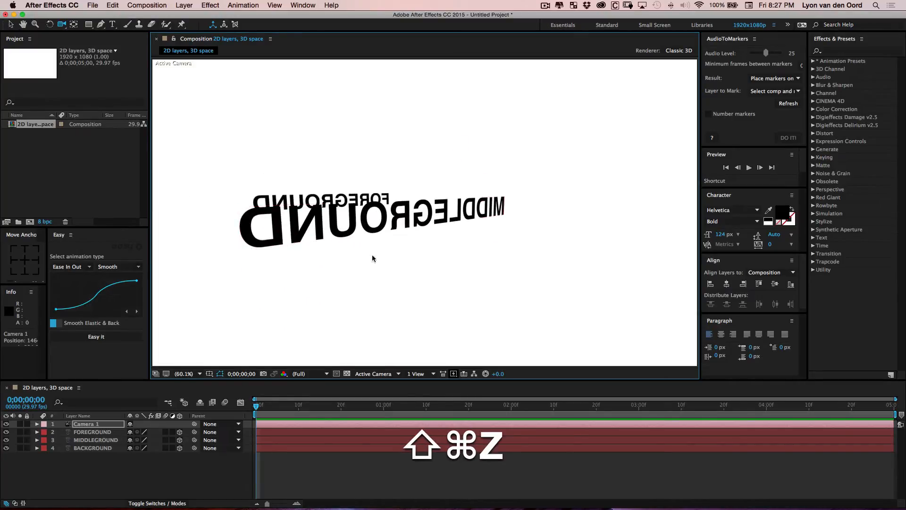
pyautogui.press('super+z')
pyautogui.press('v')
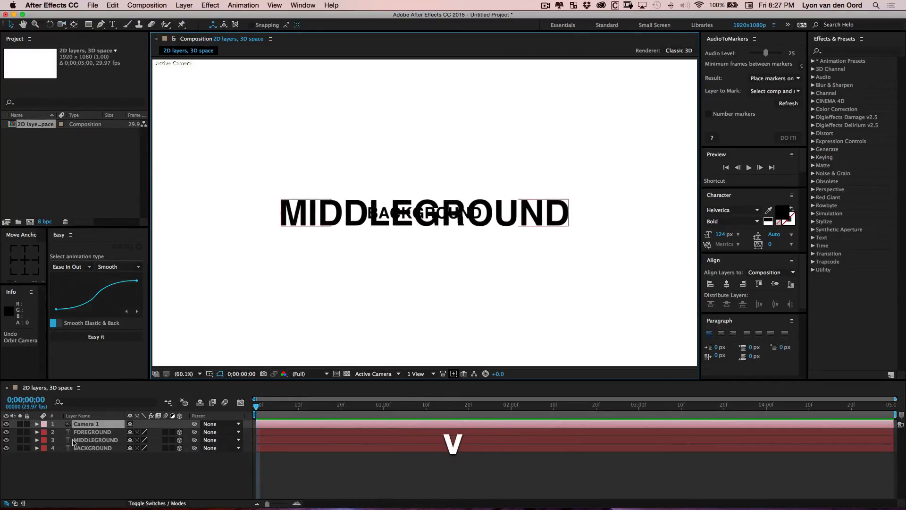
# Turn on the camera's Depth of Field and set its Aperture to 400 pixels
pyautogui.click(36, 424)
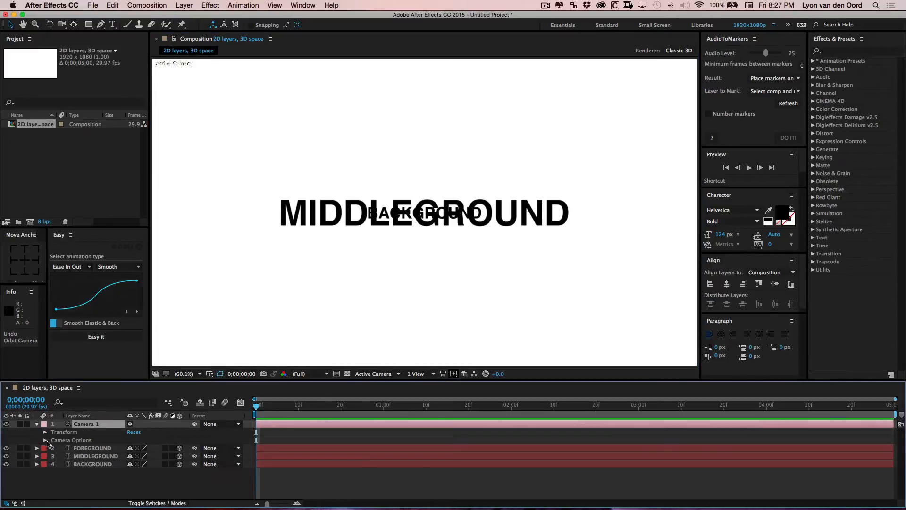
pyautogui.click(45, 441)
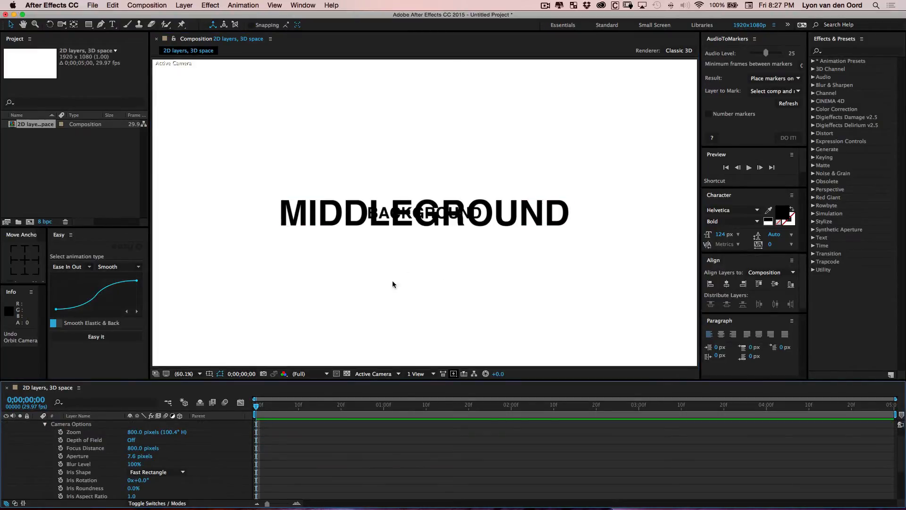
pyautogui.click(44, 424)
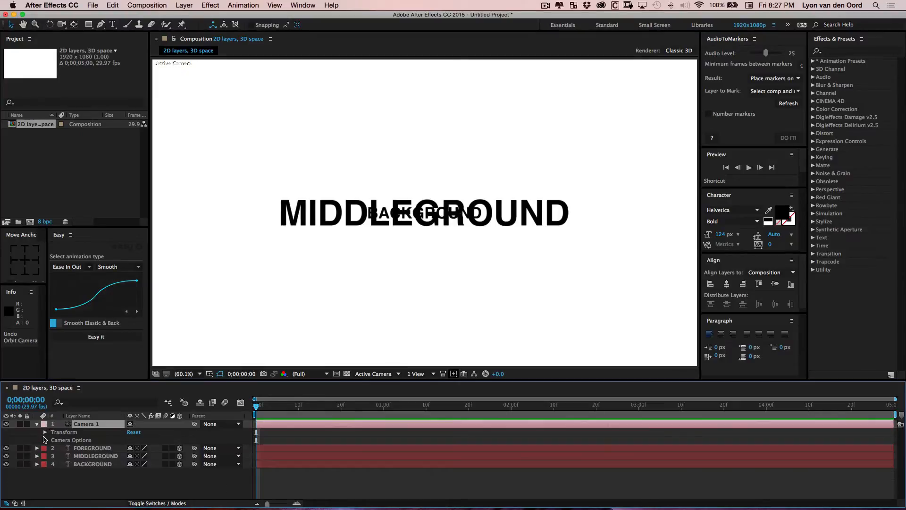
pyautogui.click(46, 440)
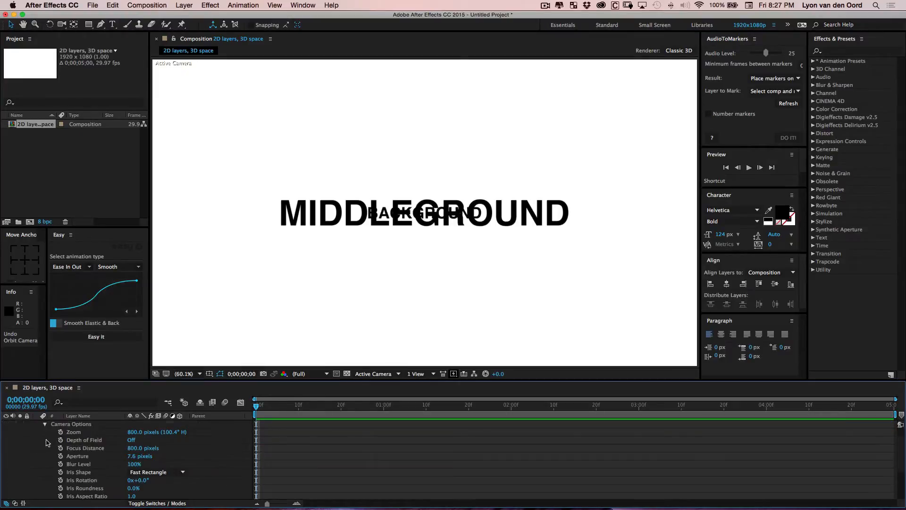
pyautogui.click(132, 440)
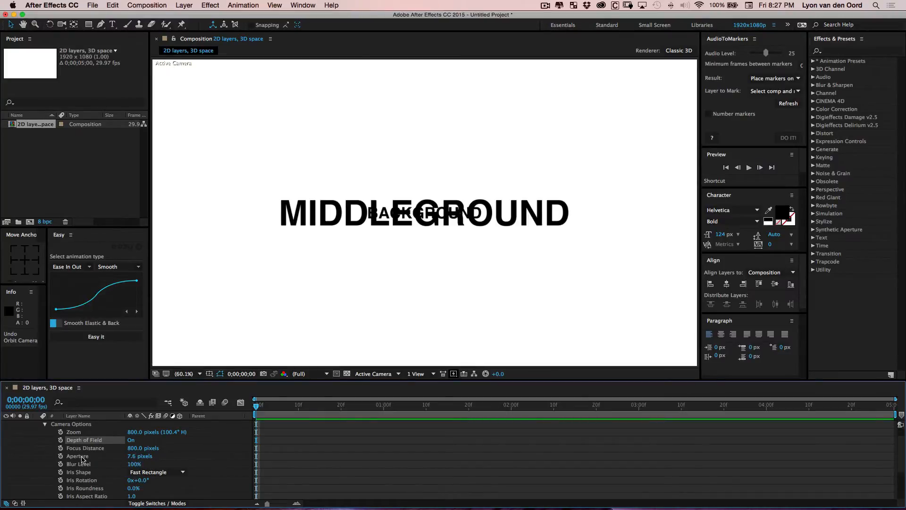
pyautogui.click(132, 457)
pyautogui.write('400')
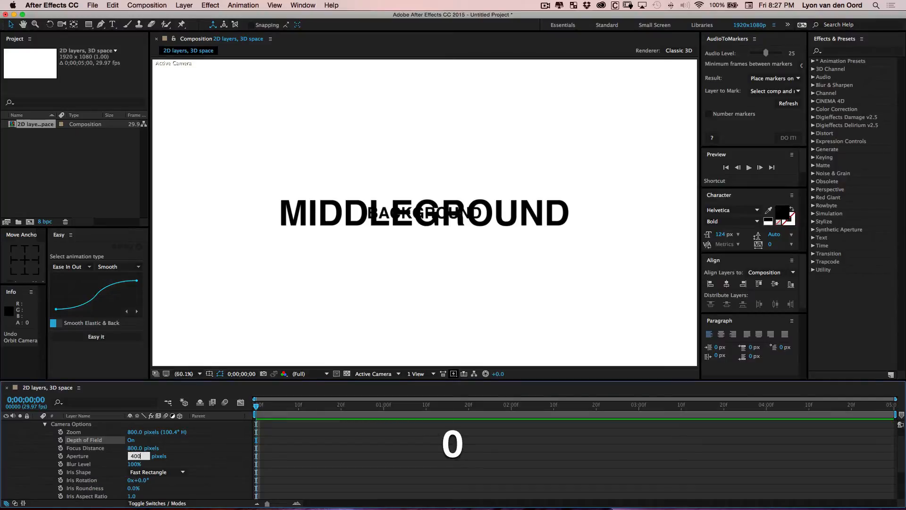
pyautogui.press('Return')
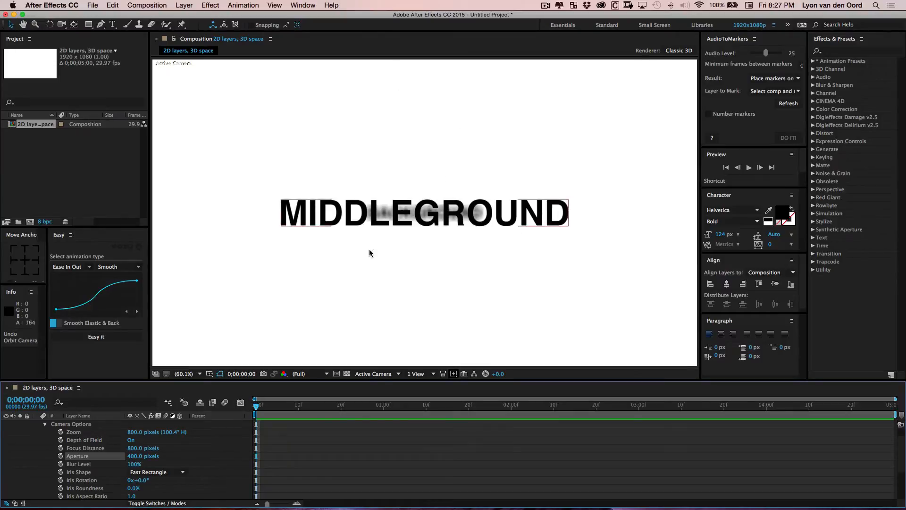
# Select the three text layers and display their Position values to compare their depths
pyautogui.click(45, 424)
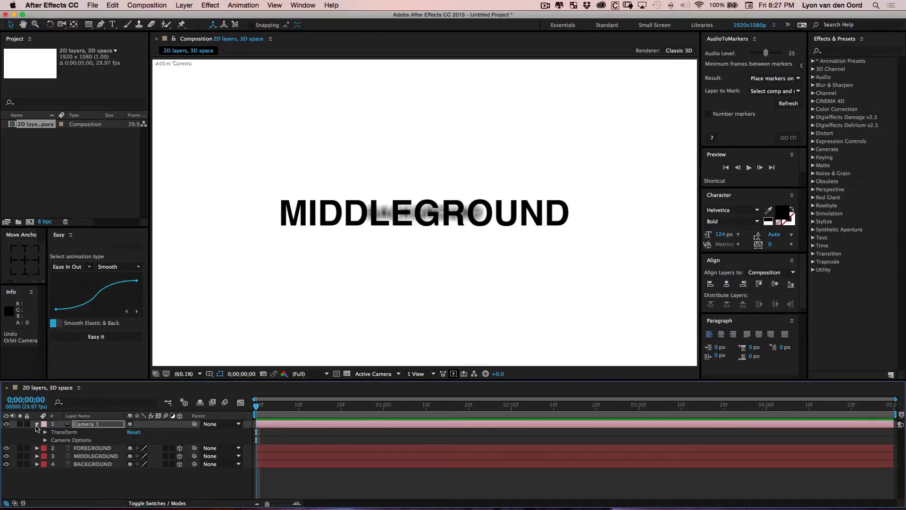
pyautogui.click(37, 425)
pyautogui.click(104, 432)
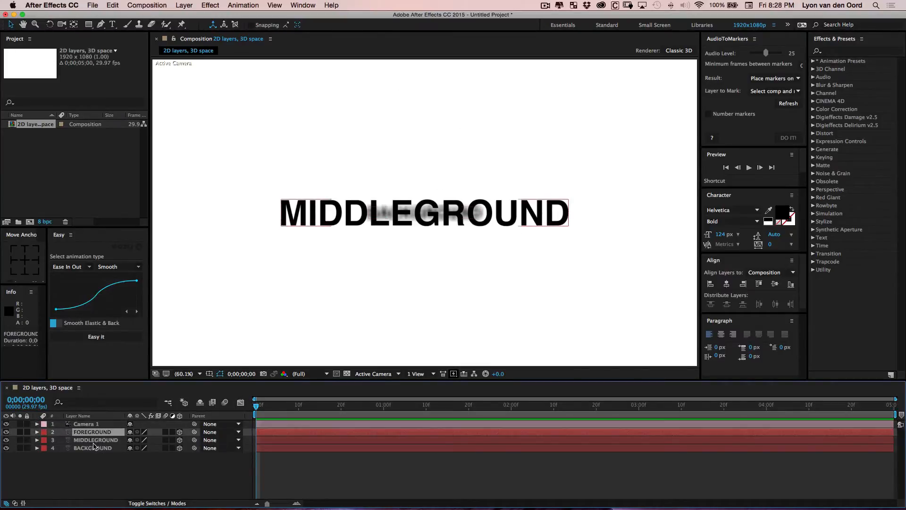
pyautogui.keyDown('shift'); pyautogui.click(105, 449); pyautogui.keyUp('shift')
pyautogui.hotkey('shift', 'p')
pyautogui.press('p')
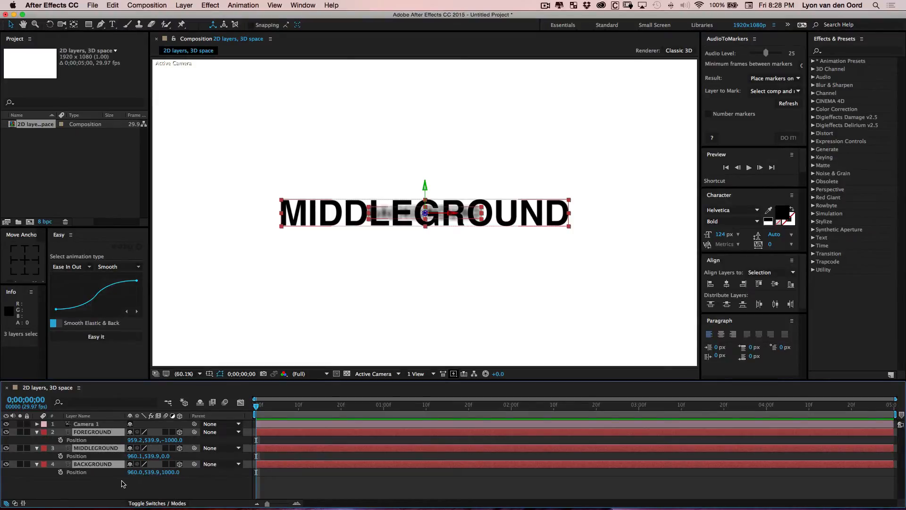
pyautogui.click(37, 432)
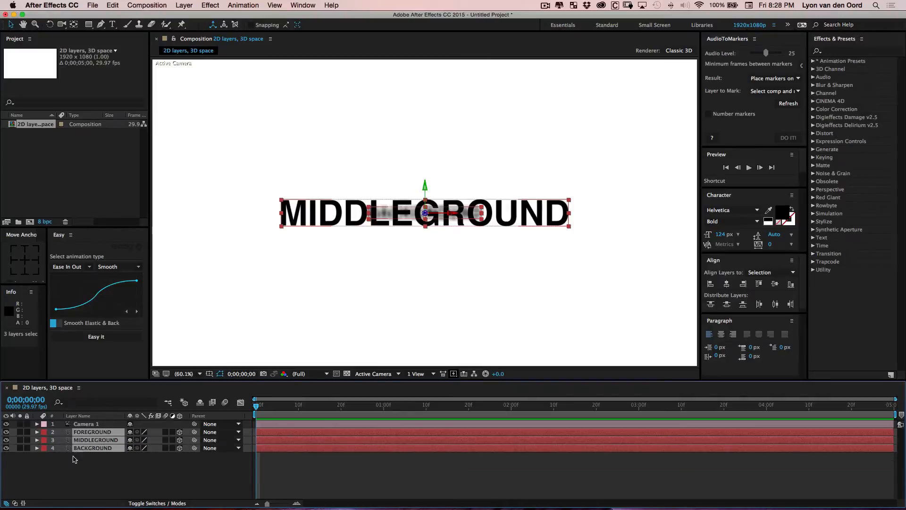
pyautogui.click(87, 475)
# Add a new Null Object layer to the composition
pyautogui.click(104, 427)
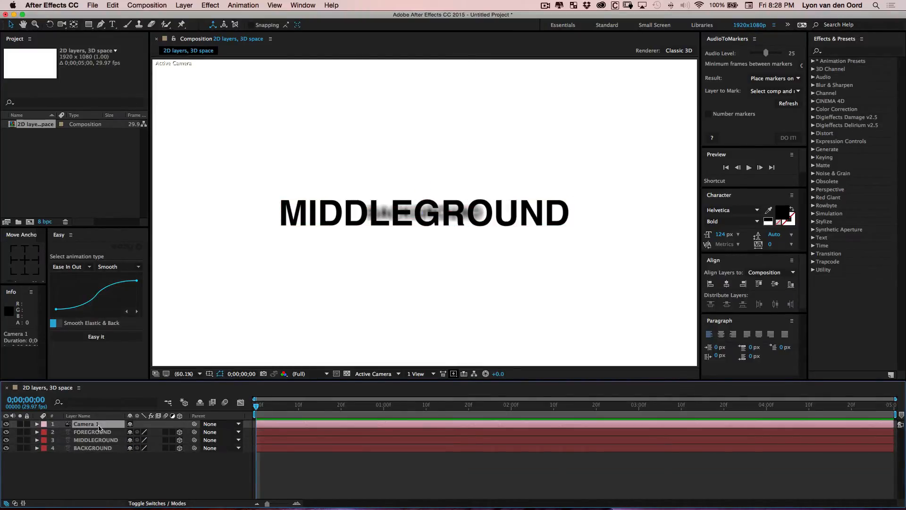
pyautogui.click(101, 471)
pyautogui.rightClick(94, 473)
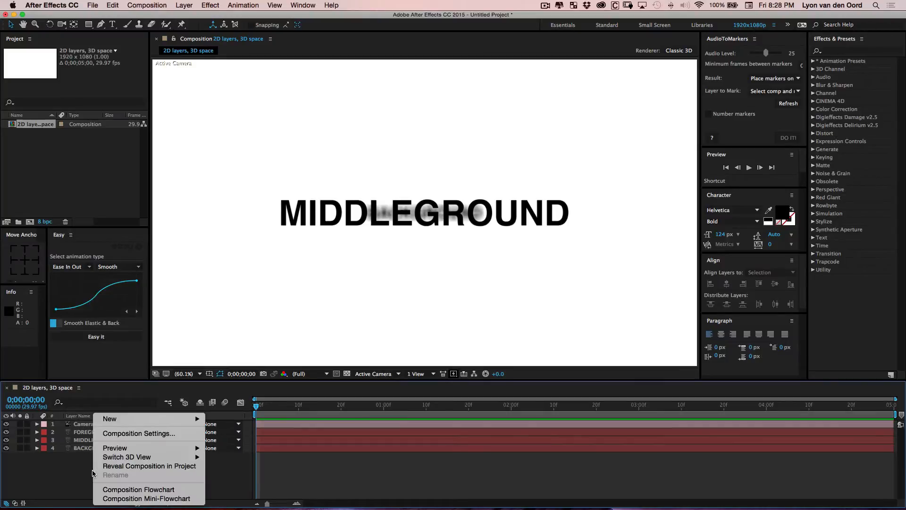
pyautogui.moveTo(155, 418)
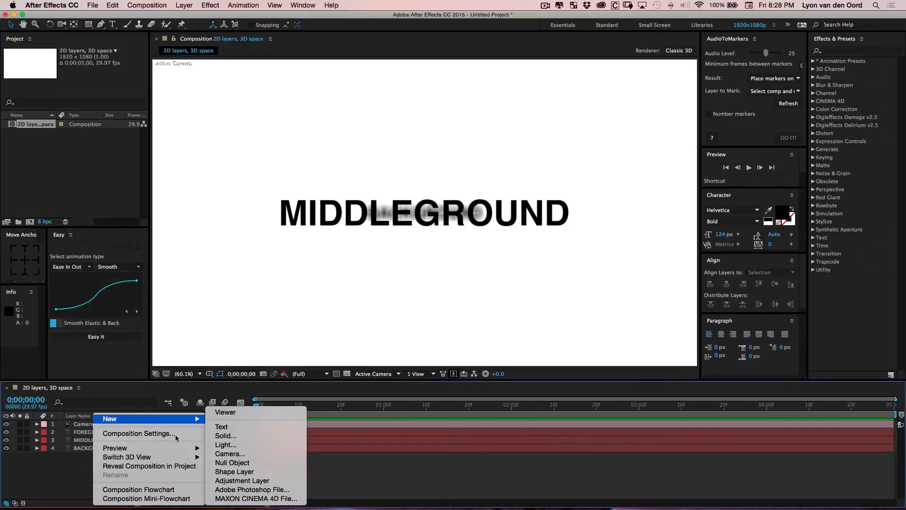
pyautogui.click(245, 465)
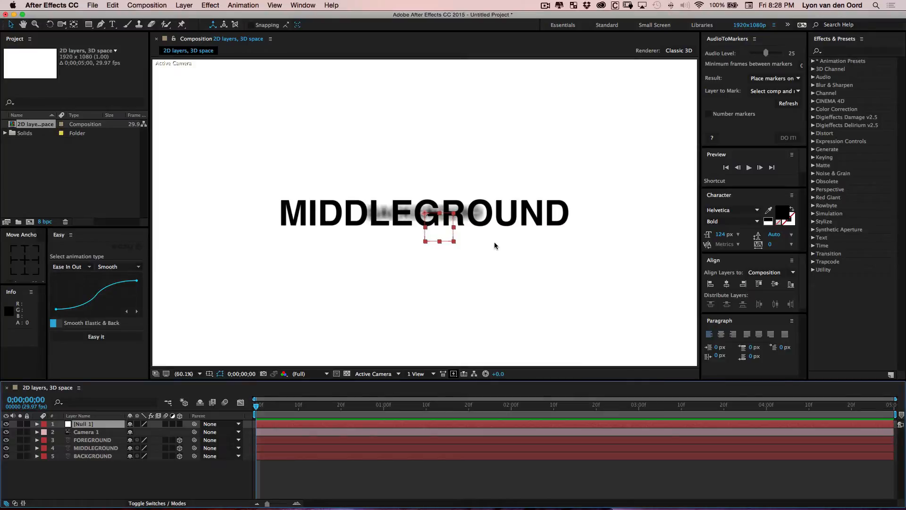
# Make the null a 3D layer and parent Camera 1 to Null 1
pyautogui.click(179, 424)
pyautogui.click(102, 433)
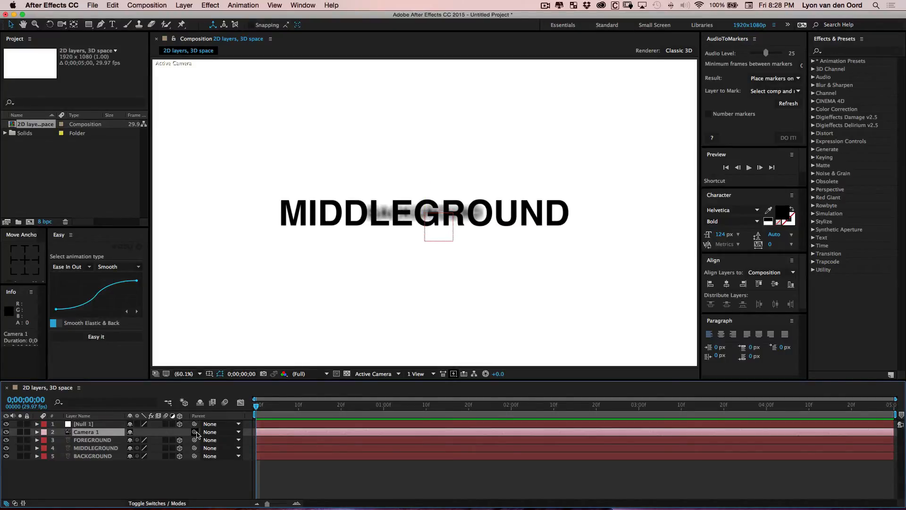
pyautogui.moveTo(194, 432); pyautogui.dragTo(87, 427)
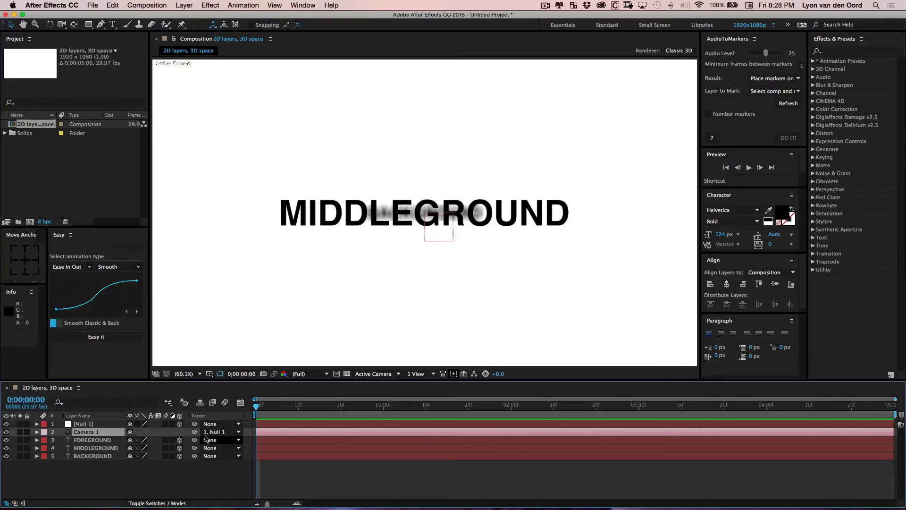
# Move the null along Z to about -725 so the camera pushes toward the foreground text
pyautogui.click(108, 426)
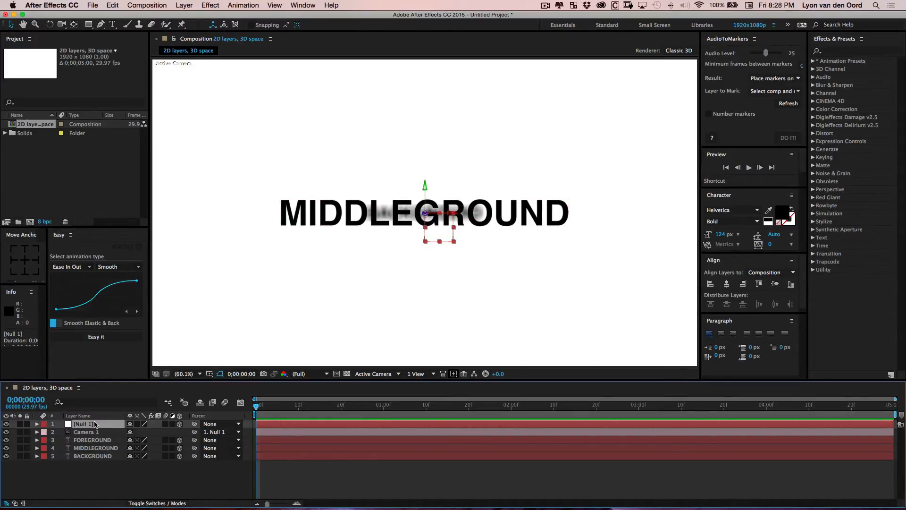
pyautogui.press('p')
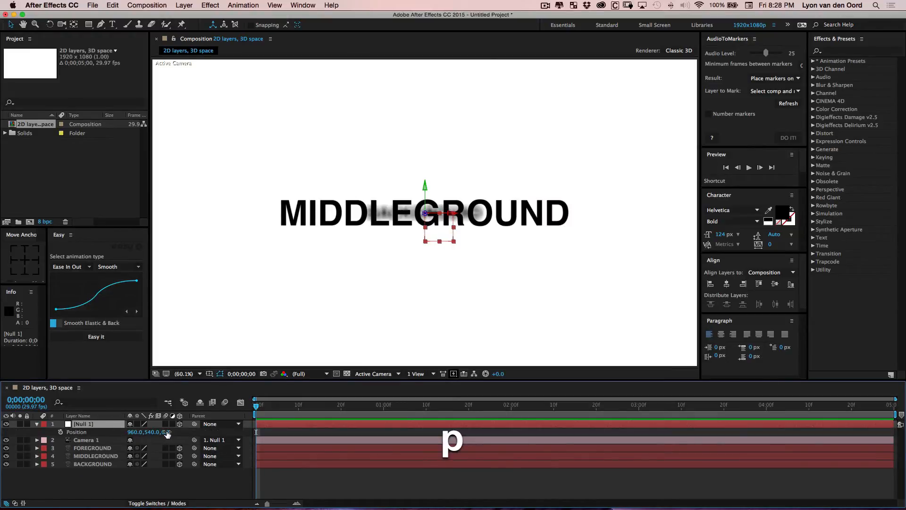
pyautogui.moveTo(166, 431); pyautogui.dragTo(264, 443)
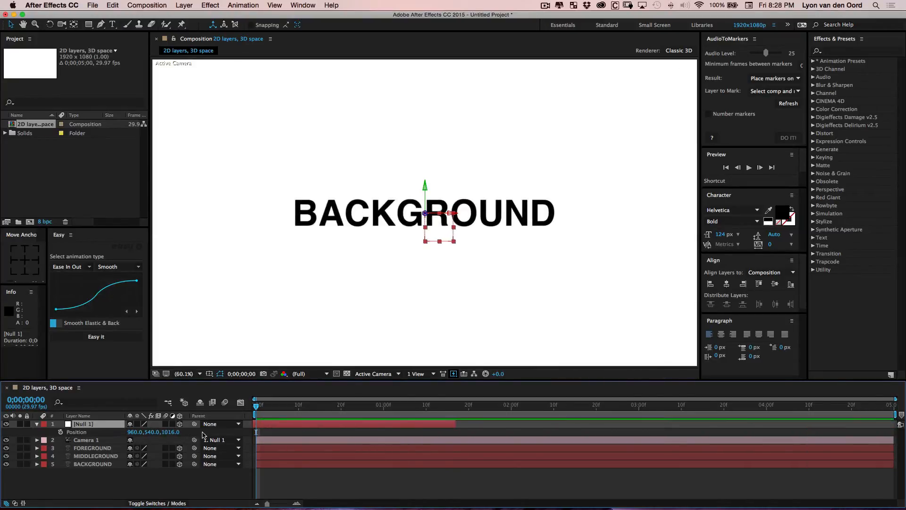
pyautogui.press('super+z')
pyautogui.moveTo(174, 432); pyautogui.dragTo(152, 438)
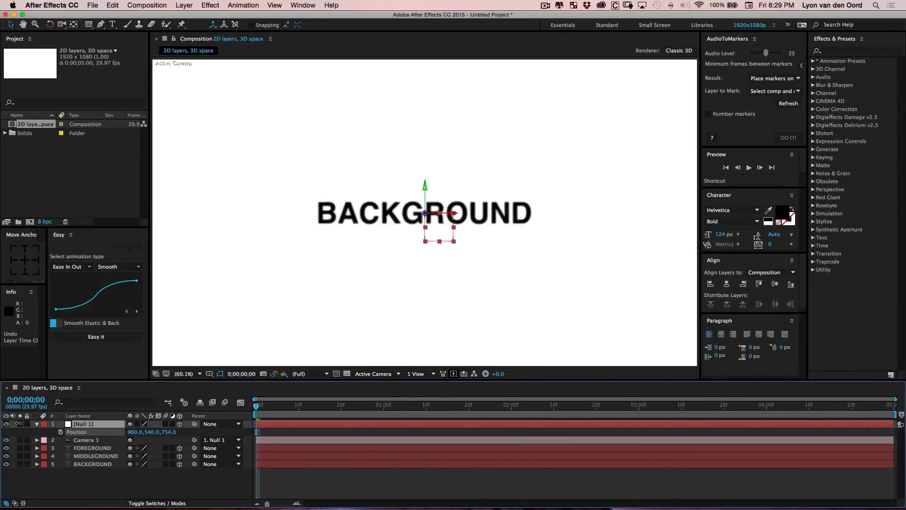
pyautogui.moveTo(18, 424); pyautogui.dragTo(101, 442)
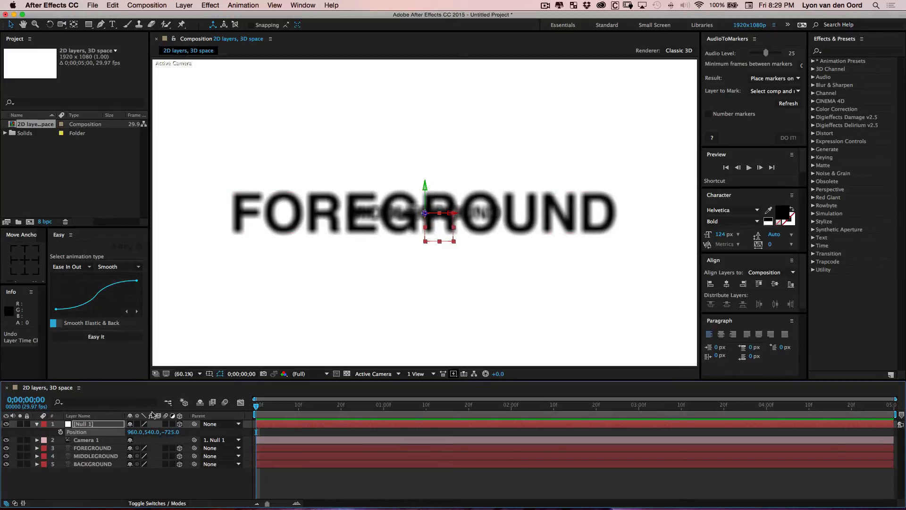
# Expand Camera 1's Camera Options and, from the Top view, set its Focus Distance to 529 pixels
pyautogui.click(37, 424)
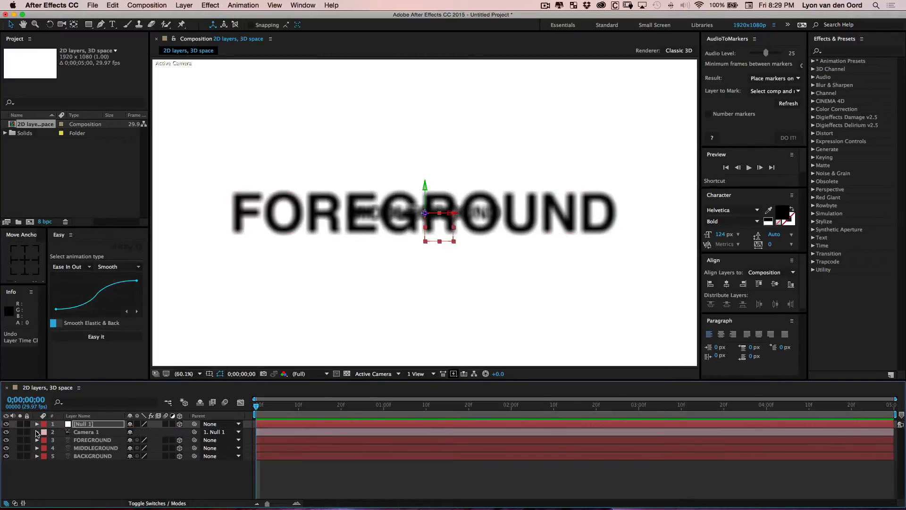
pyautogui.click(37, 432)
pyautogui.click(44, 448)
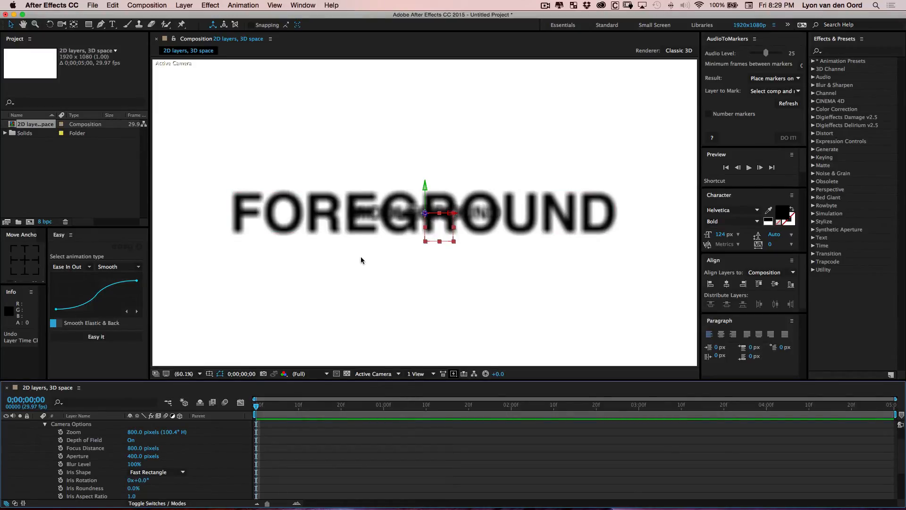
pyautogui.click(399, 375)
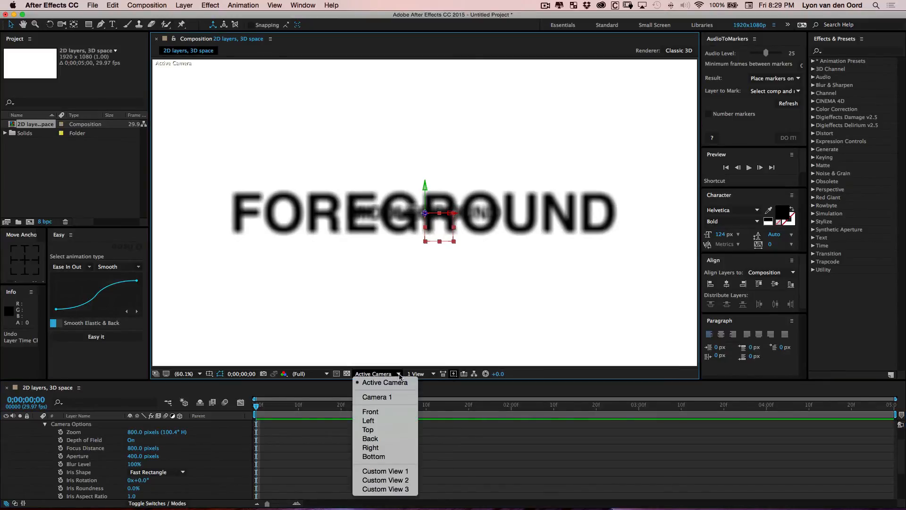
pyautogui.click(369, 430)
pyautogui.scroll(-4, 455, 278)
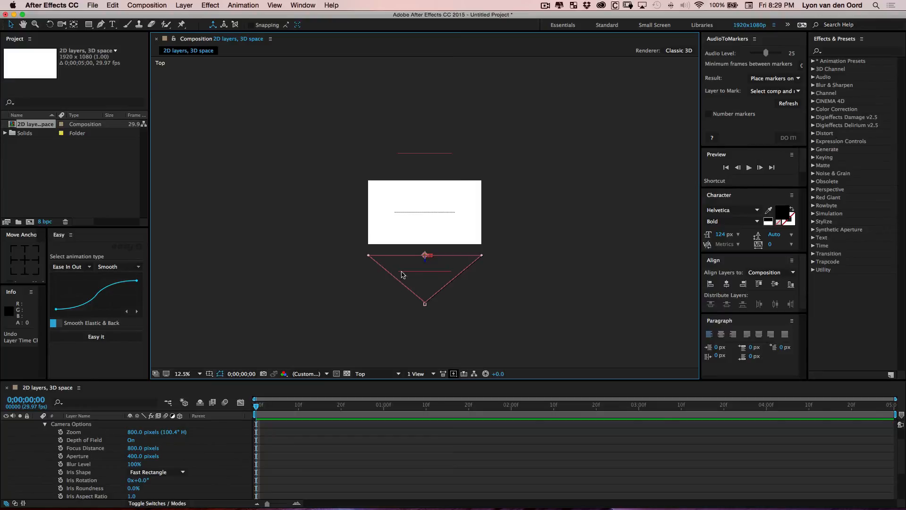
pyautogui.moveTo(135, 448)
pyautogui.mouseDown()
pyautogui.moveTo(189, 431)
pyautogui.moveTo(141, 450)
pyautogui.mouseUp()
pyautogui.press('super+z')
pyautogui.press('super+z')
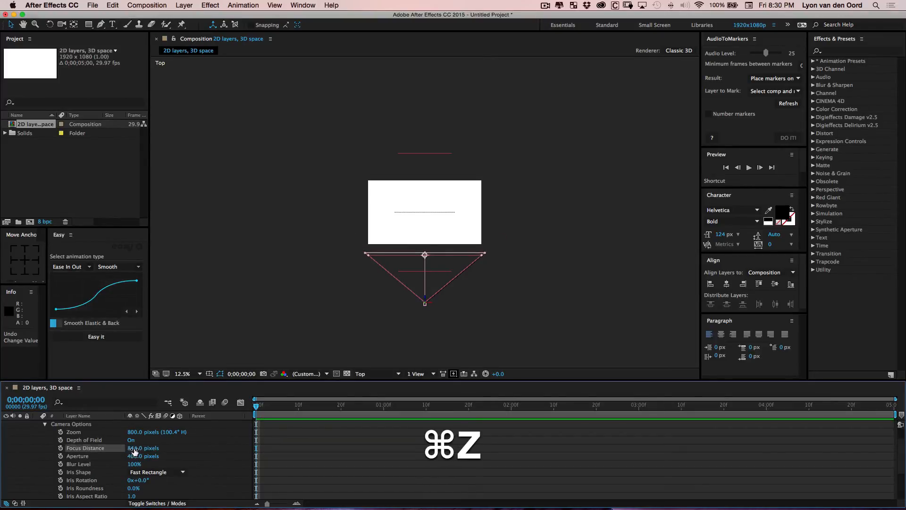
pyautogui.press('shift+super+z')
pyautogui.keyDown('shift'); pyautogui.moveTo(208, 441); pyautogui.dragTo(15, 339); pyautogui.keyUp('shift')
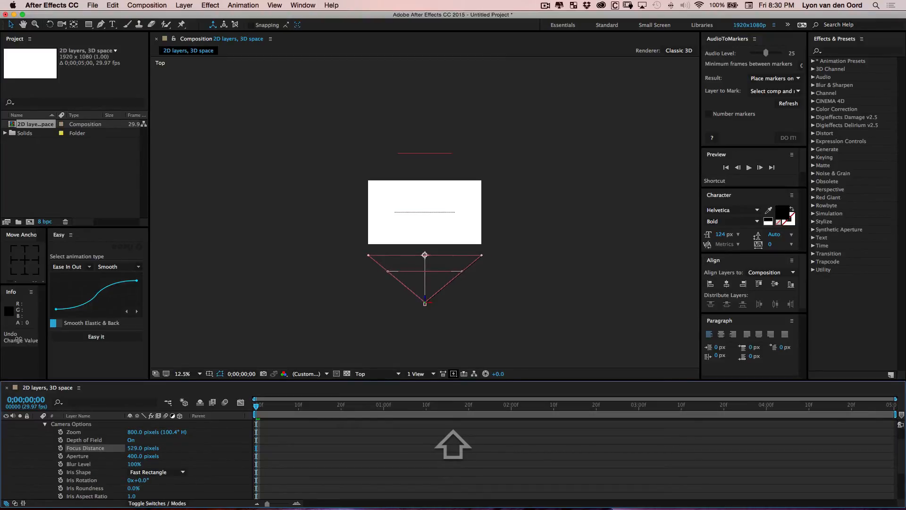
# Return to the Active Camera view at fit size and lock the Camera 1 layer
pyautogui.click(373, 373)
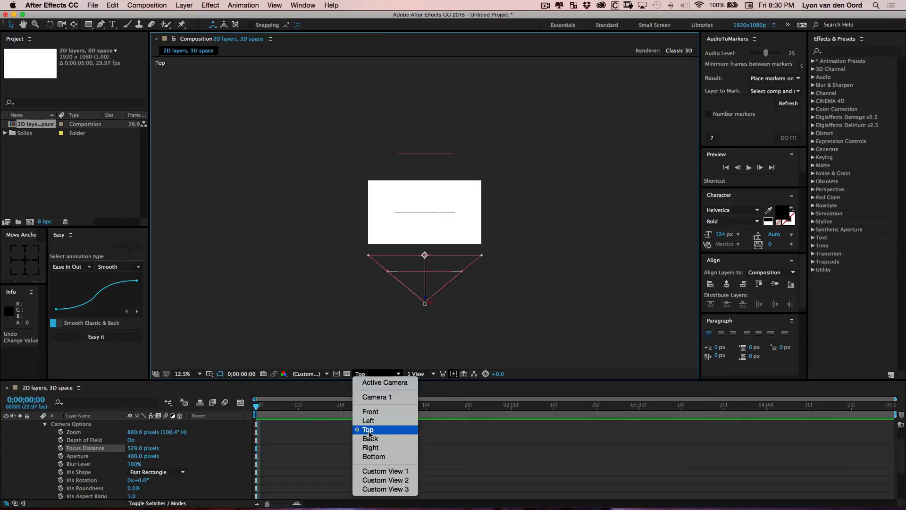
pyautogui.click(383, 382)
pyautogui.press('.')
pyautogui.press('.')
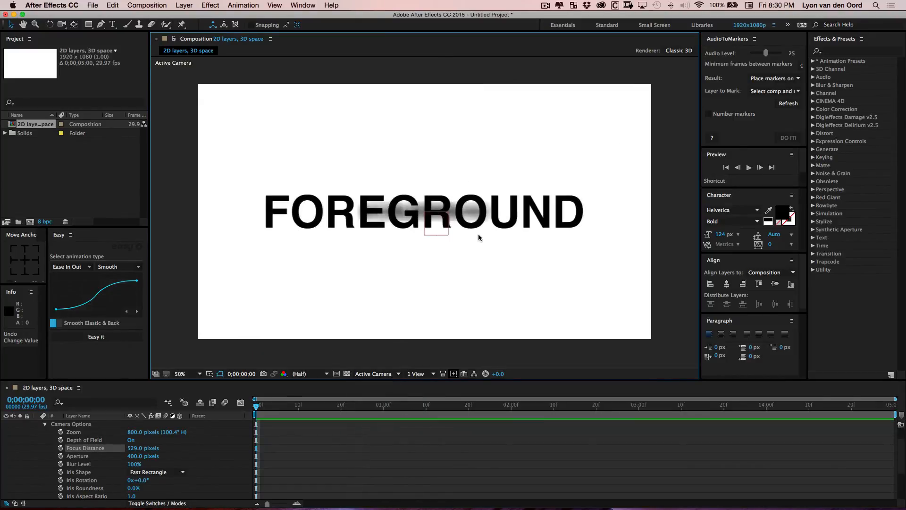
pyautogui.click(182, 374)
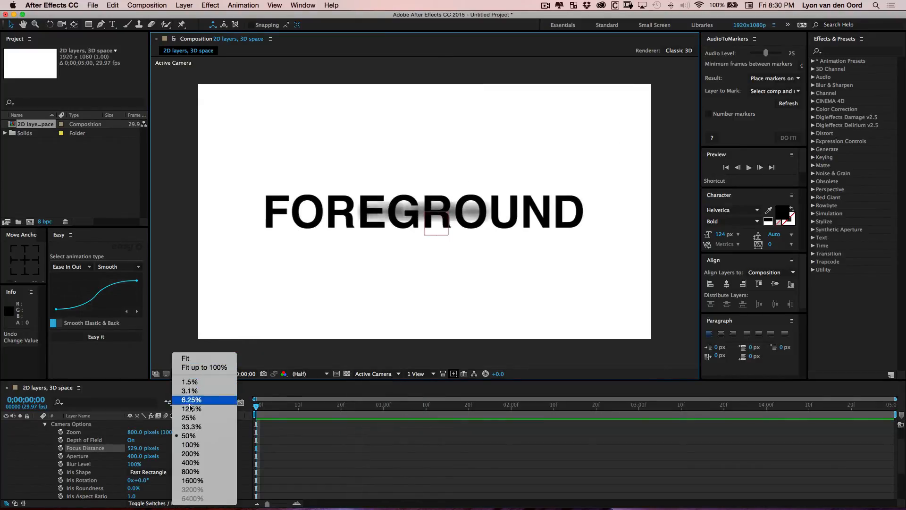
pyautogui.click(211, 365)
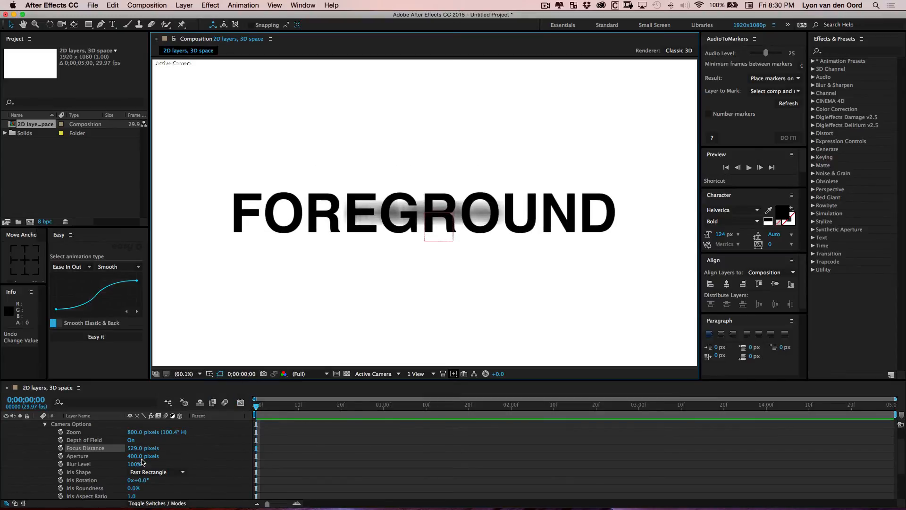
pyautogui.click(44, 424)
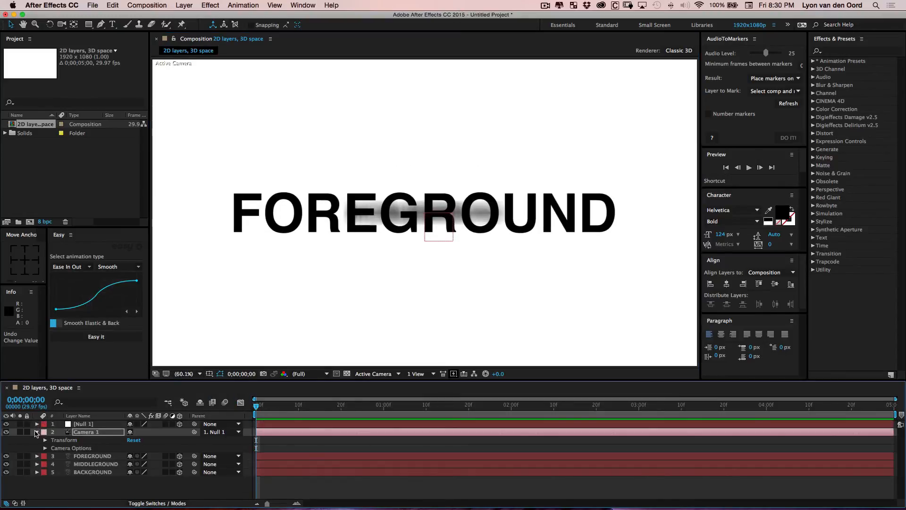
pyautogui.click(36, 432)
pyautogui.click(83, 430)
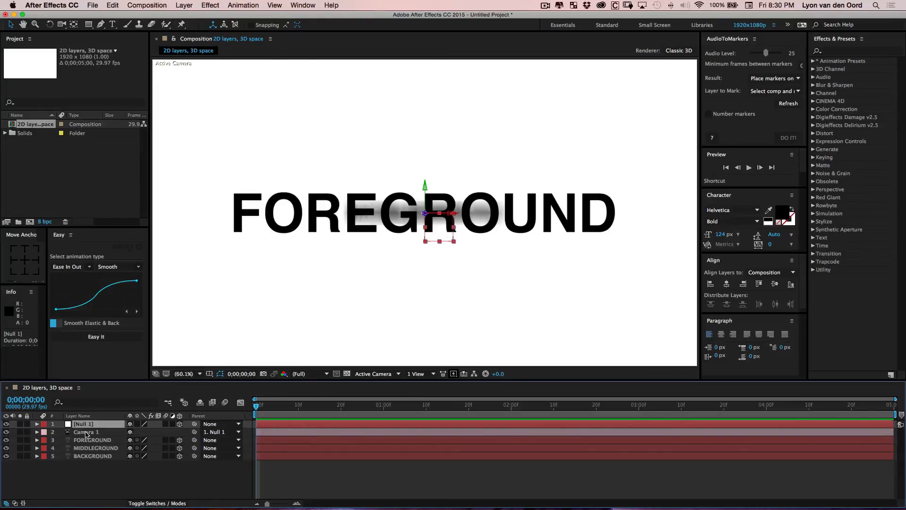
pyautogui.click(27, 431)
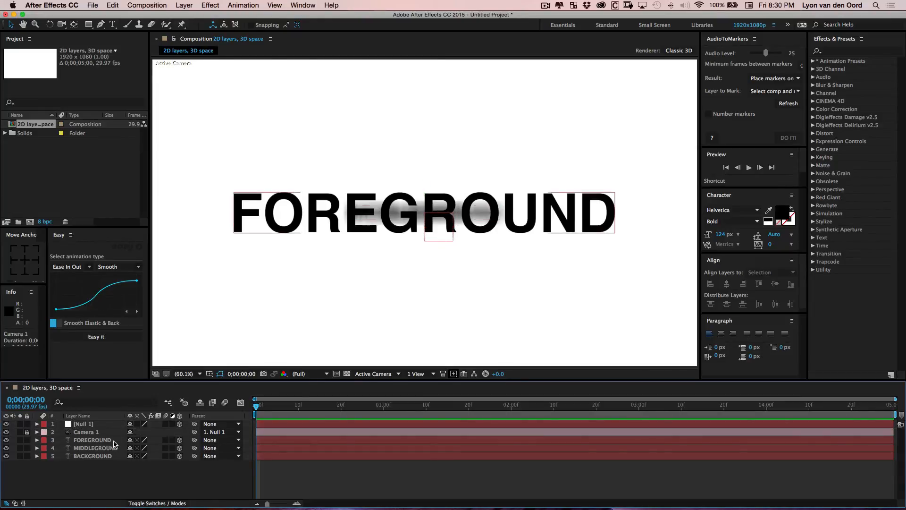
pyautogui.click(98, 425)
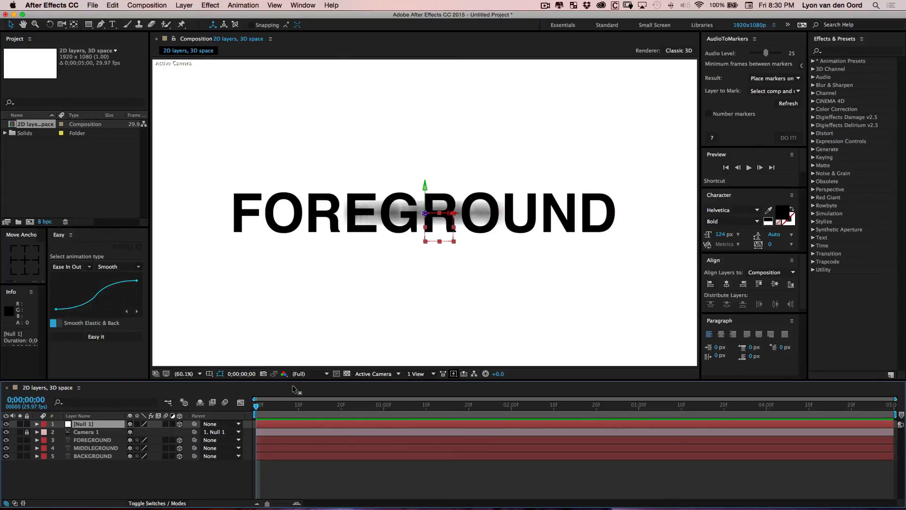
# Keyframe Null 1's Position at 0 s, then at 1 s move the null's Z position to 1264
pyautogui.press('p')
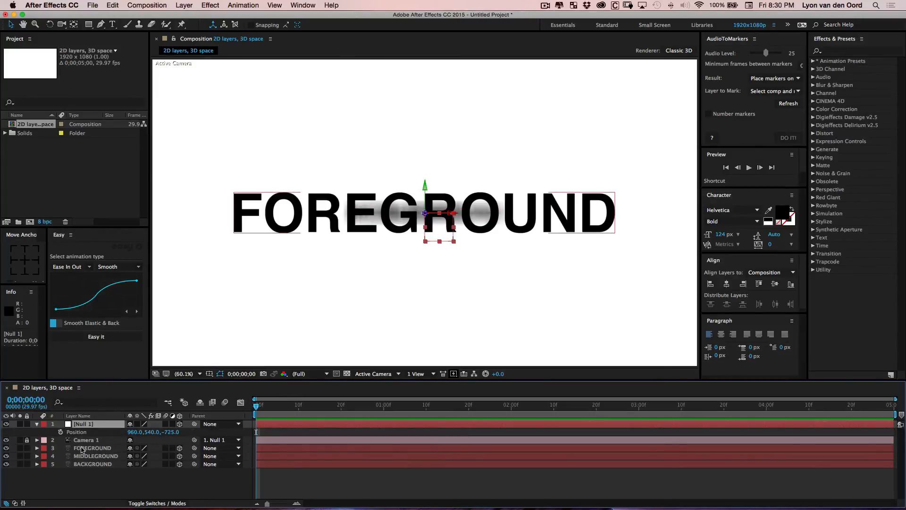
pyautogui.click(61, 432)
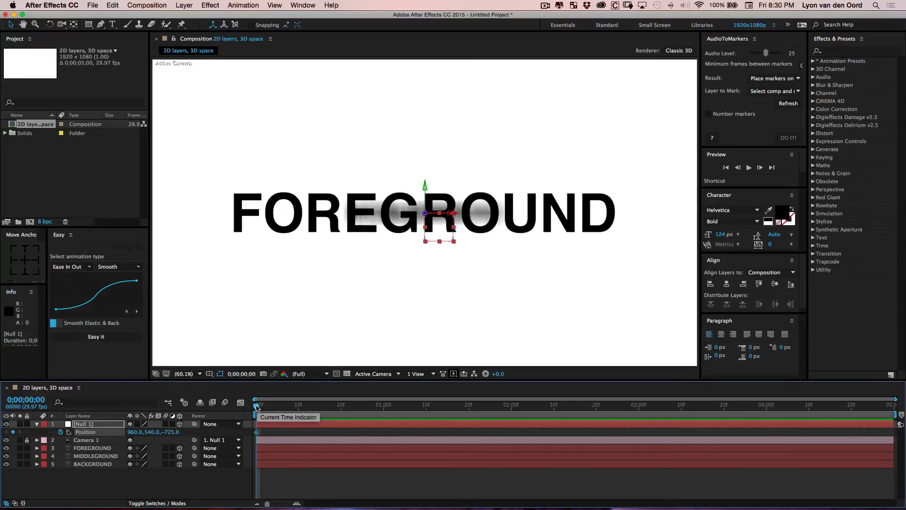
pyautogui.moveTo(256, 405); pyautogui.dragTo(298, 408)
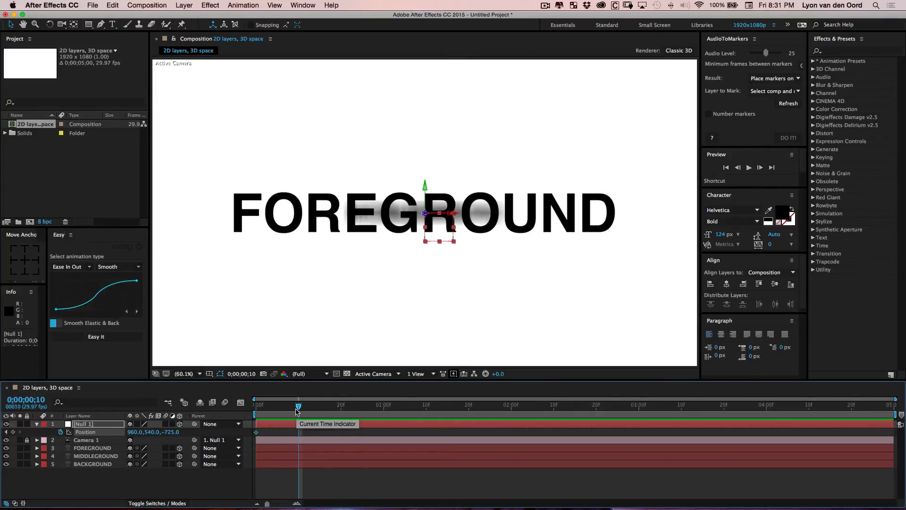
pyautogui.moveTo(297, 410); pyautogui.dragTo(384, 413)
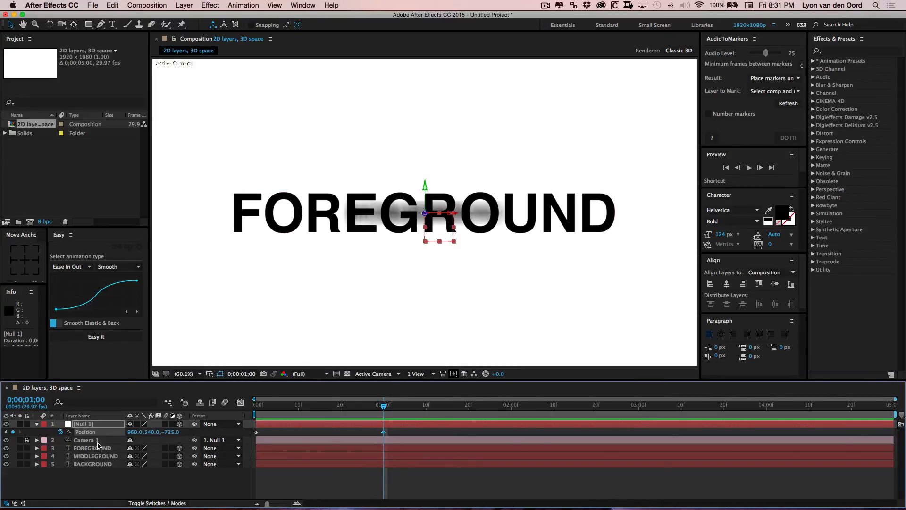
pyautogui.press('c')
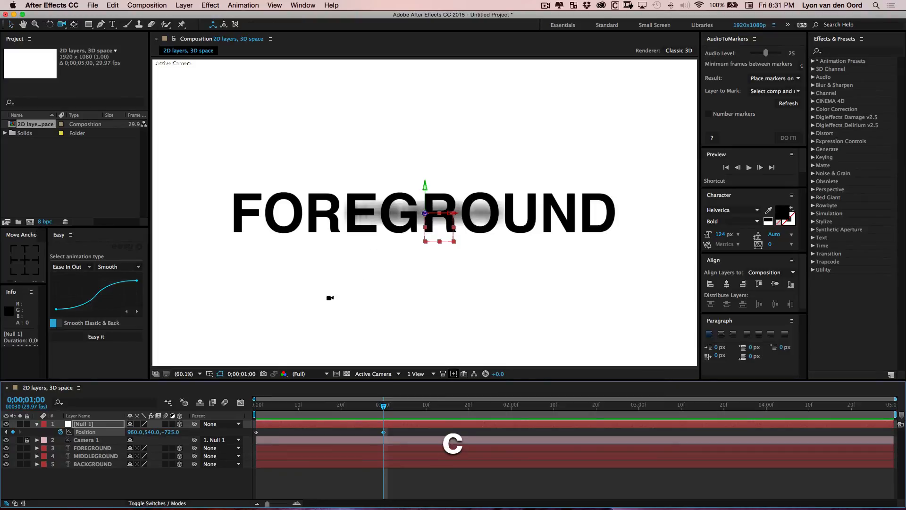
pyautogui.click(113, 425)
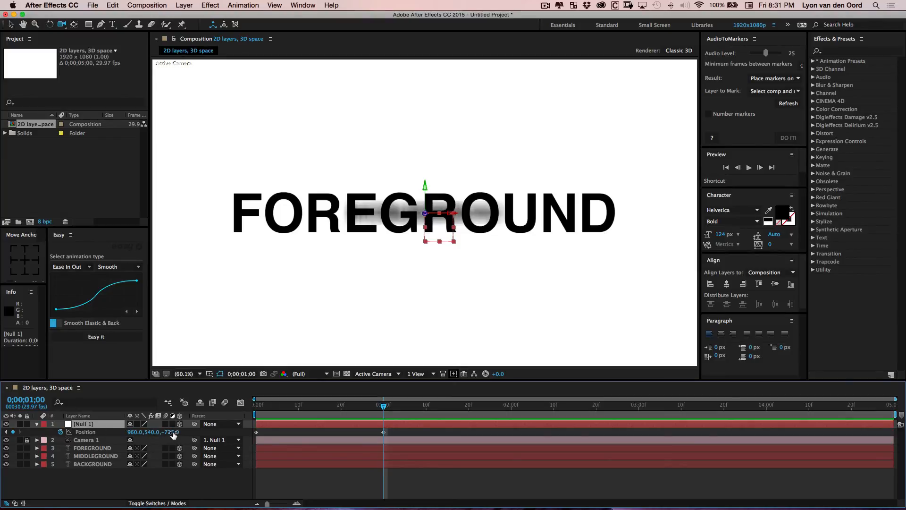
pyautogui.moveTo(173, 434); pyautogui.dragTo(236, 422)
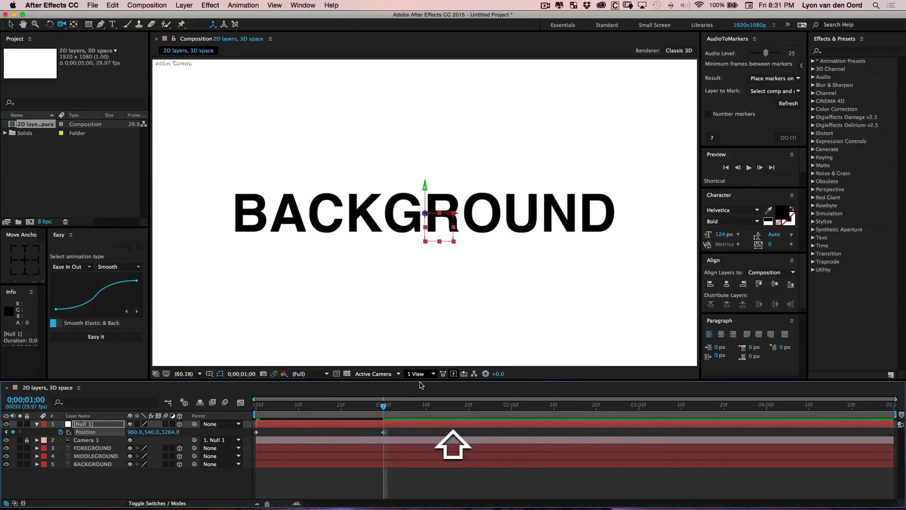
# From the Top view, adjust the null's Z position at 1 s to 1274, then return to the Active Camera view
pyautogui.click(397, 375)
pyautogui.click(384, 429)
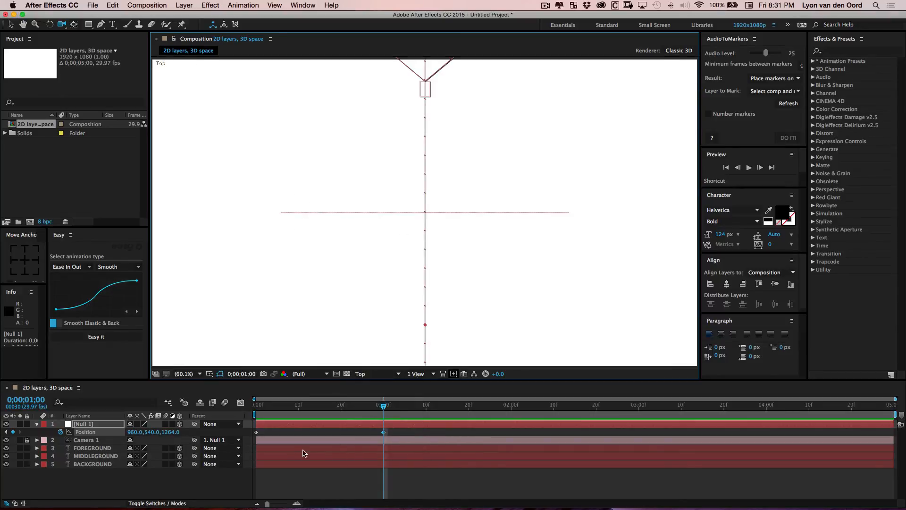
pyautogui.scroll(-3, 538, 185)
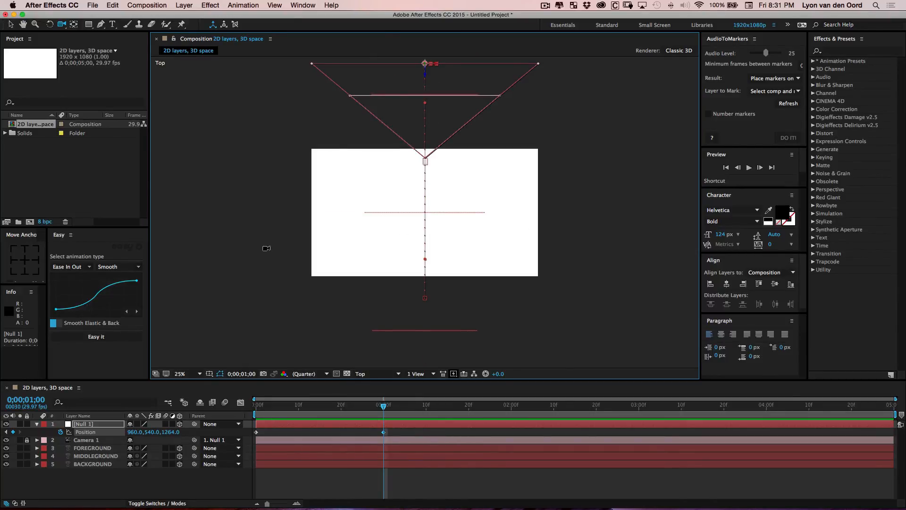
pyautogui.moveTo(170, 435); pyautogui.dragTo(173, 431)
pyautogui.click(381, 377)
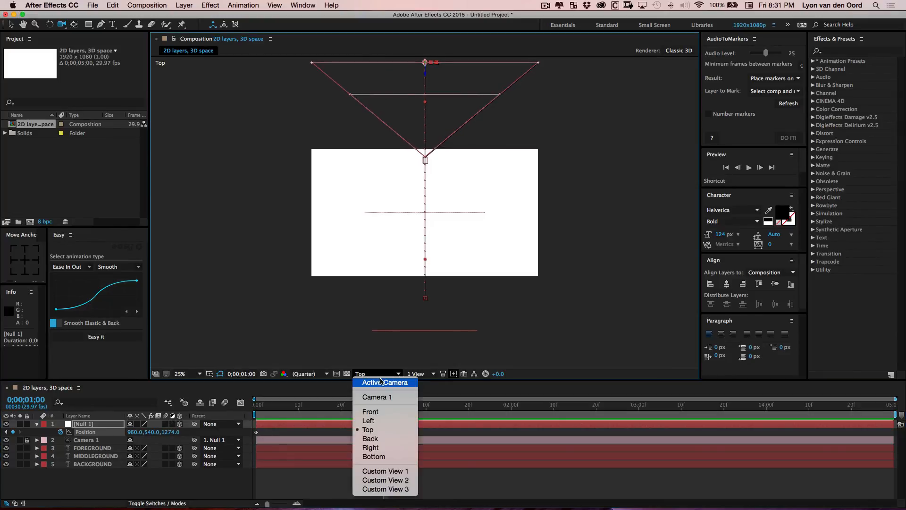
pyautogui.click(381, 380)
pyautogui.press('.')
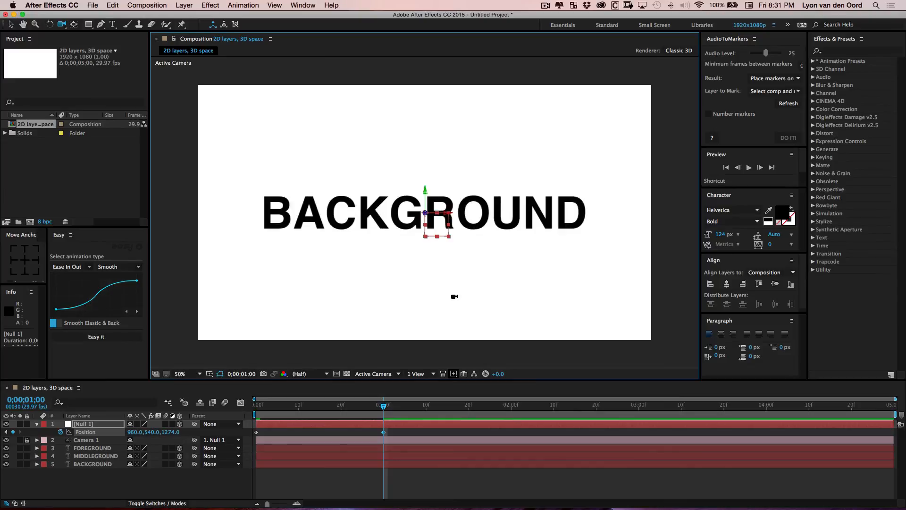
pyautogui.click(198, 374)
pyautogui.click(203, 367)
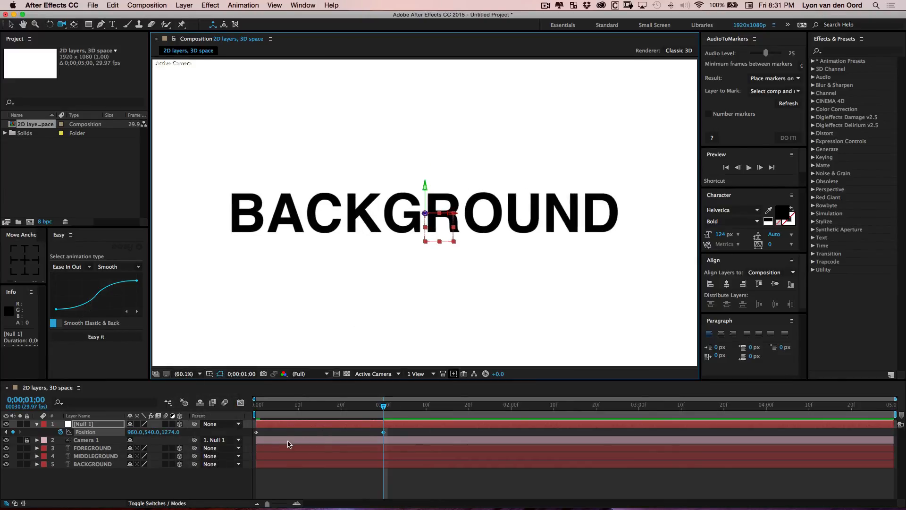
# Copy the null's first Position keyframe and paste it at 2 s
pyautogui.press('v')
pyautogui.click(283, 432)
pyautogui.click(256, 431)
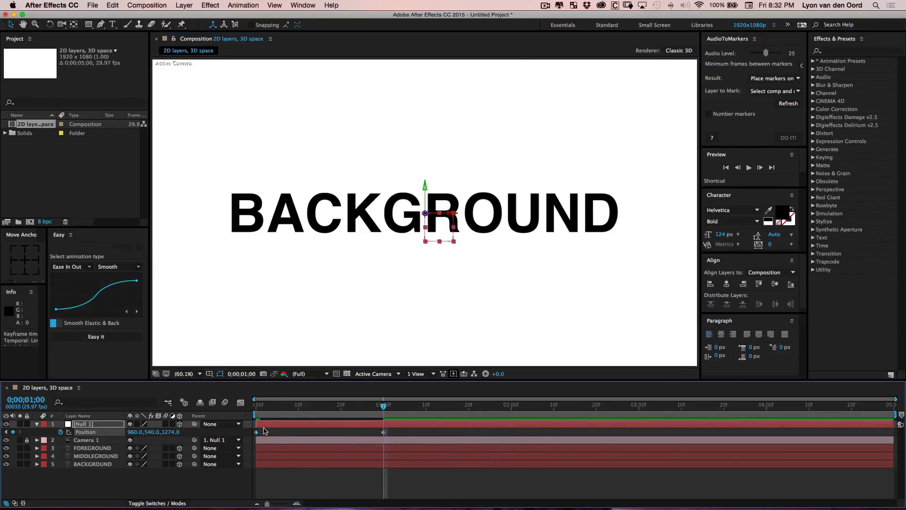
pyautogui.moveTo(265, 406); pyautogui.dragTo(378, 415)
pyautogui.press('shift+super+c')
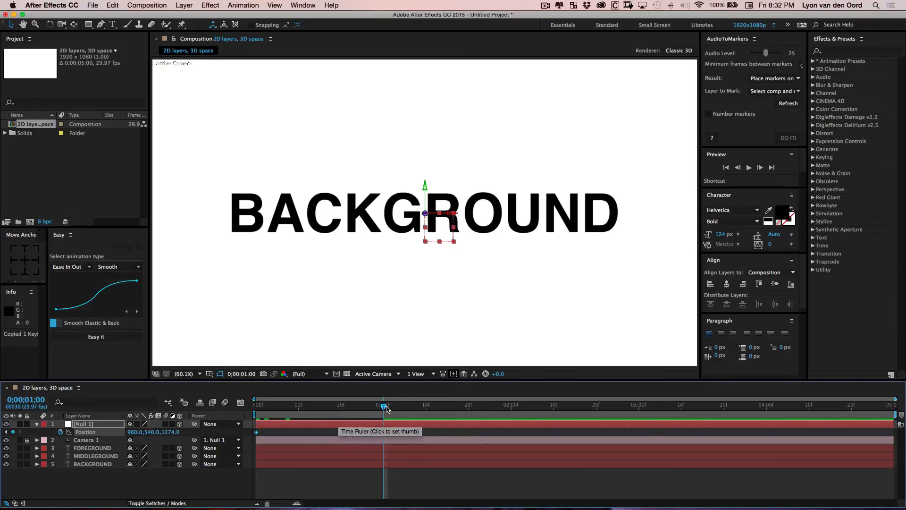
pyautogui.moveTo(383, 406); pyautogui.dragTo(513, 414)
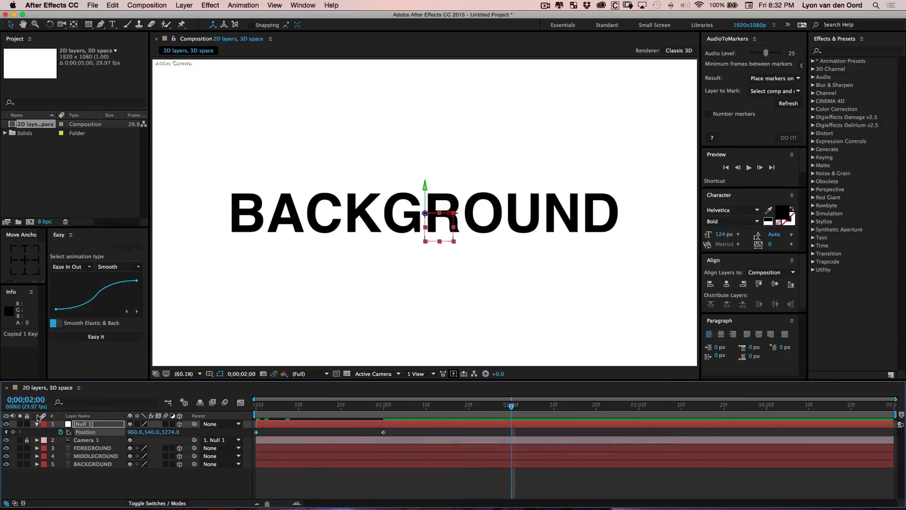
pyautogui.press('super+v')
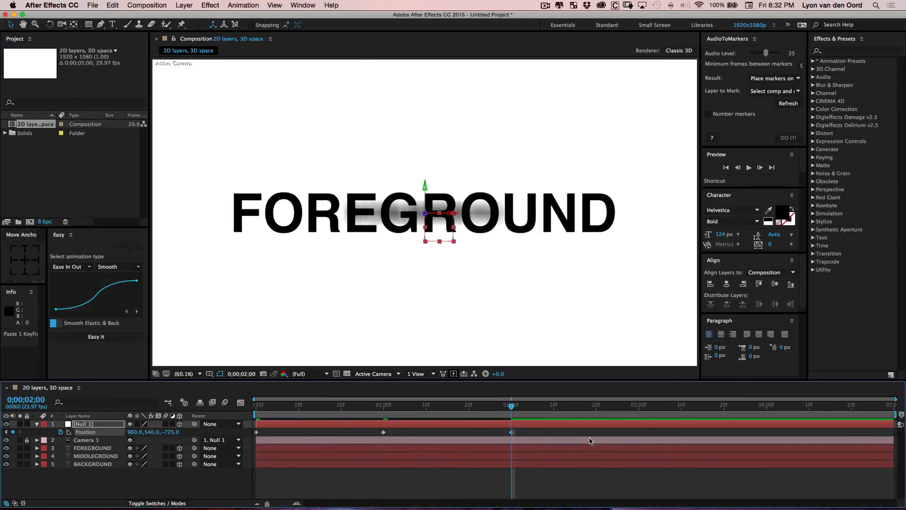
# Set the work area to end at 2 s and trim the composition to the work area
pyautogui.moveTo(514, 409)
pyautogui.mouseDown()
pyautogui.moveTo(272, 393)
pyautogui.moveTo(451, 394)
pyautogui.moveTo(518, 399)
pyautogui.moveTo(261, 406)
pyautogui.moveTo(486, 406)
pyautogui.moveTo(511, 408)
pyautogui.moveTo(513, 418)
pyautogui.mouseUp()
pyautogui.hotkey('shift', 'n')
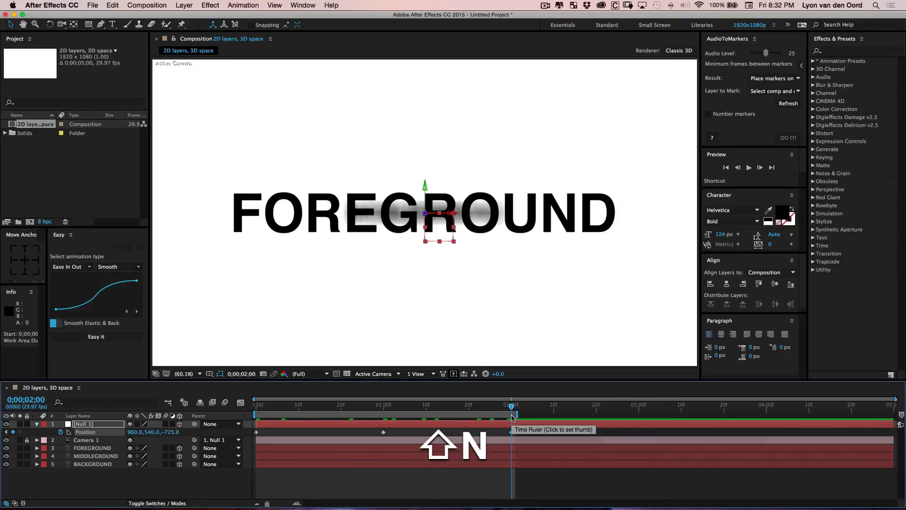
pyautogui.press('n')
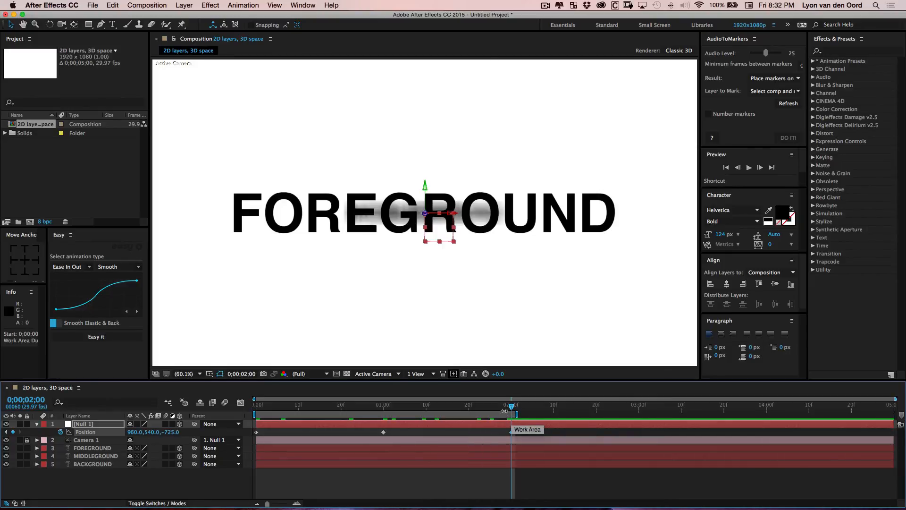
pyautogui.rightClick(430, 413)
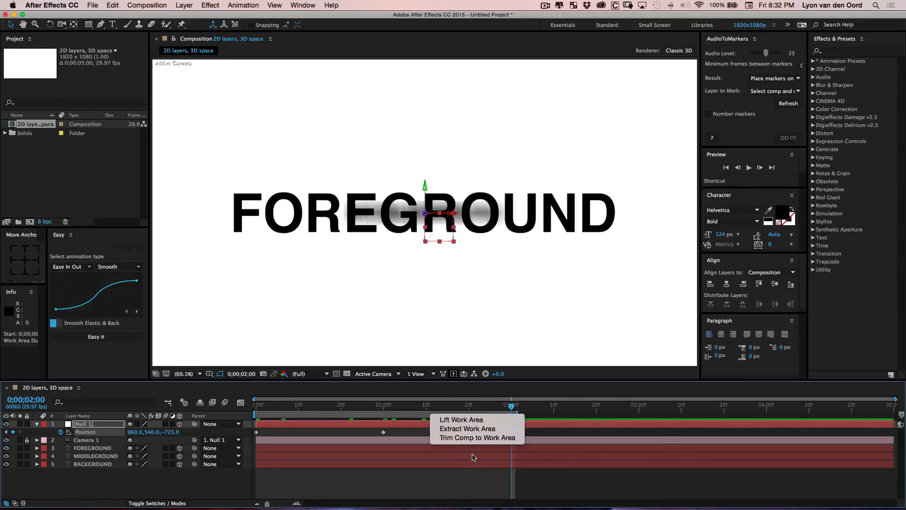
pyautogui.click(476, 437)
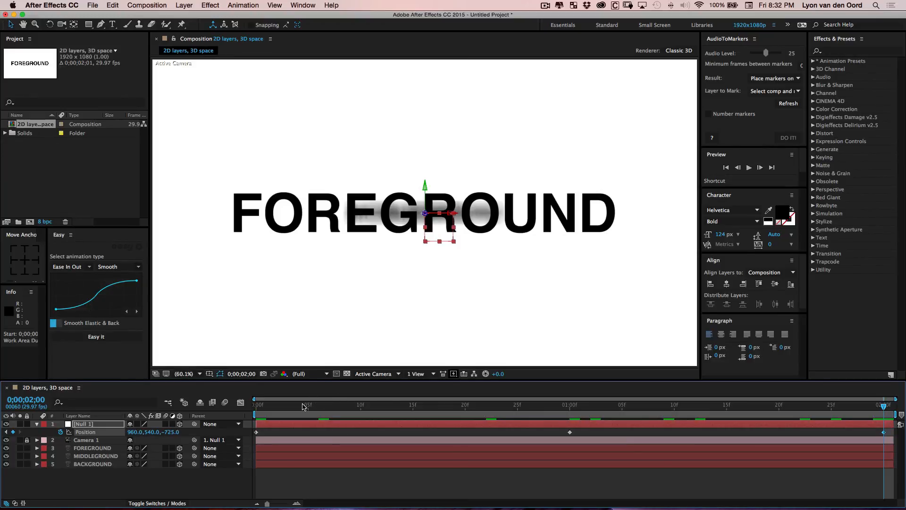
# Zoom the timeline to the full duration and play a preview of the camera animation
pyautogui.moveTo(289, 405); pyautogui.dragTo(904, 407)
pyautogui.press('space')
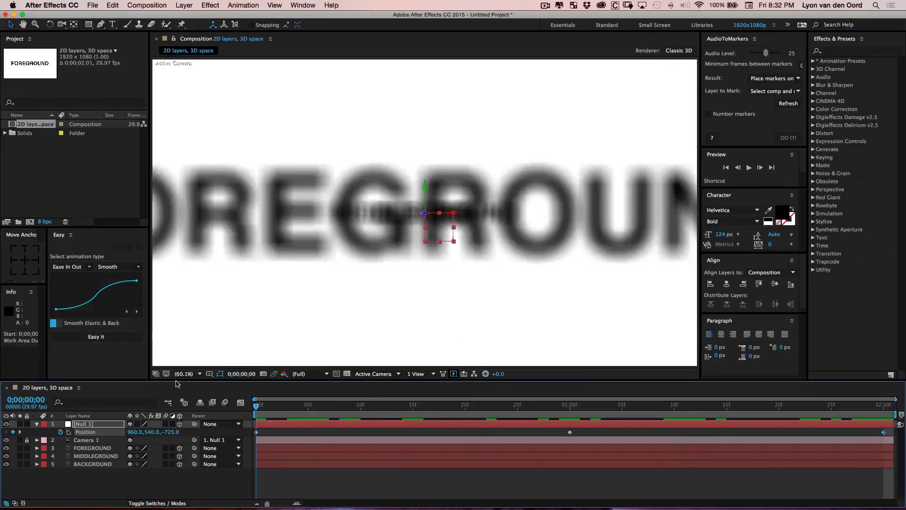